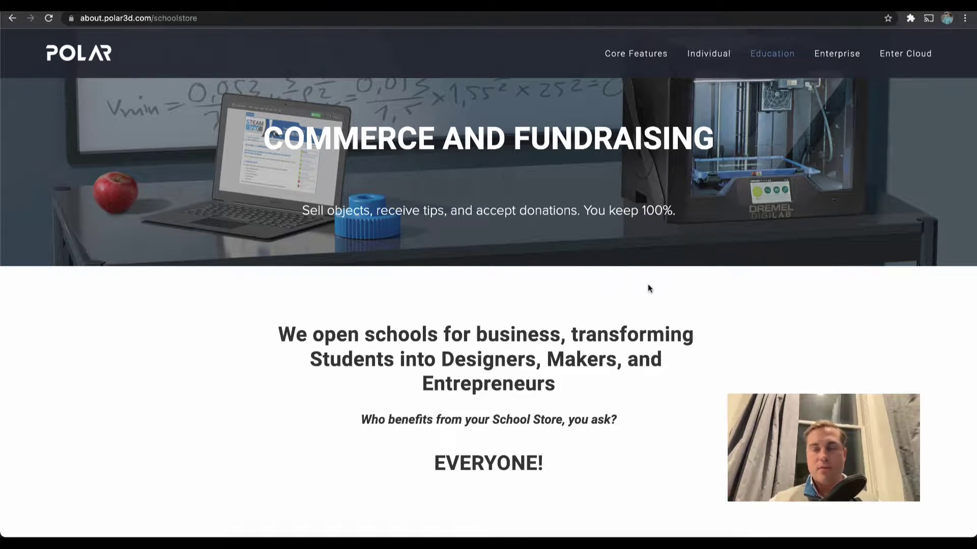
Scroll past the Make Sale, Raise Funds and Show off Designs sections to Foster Entrepreneurial Spirit.
scroll(648, 284, "down", 1)
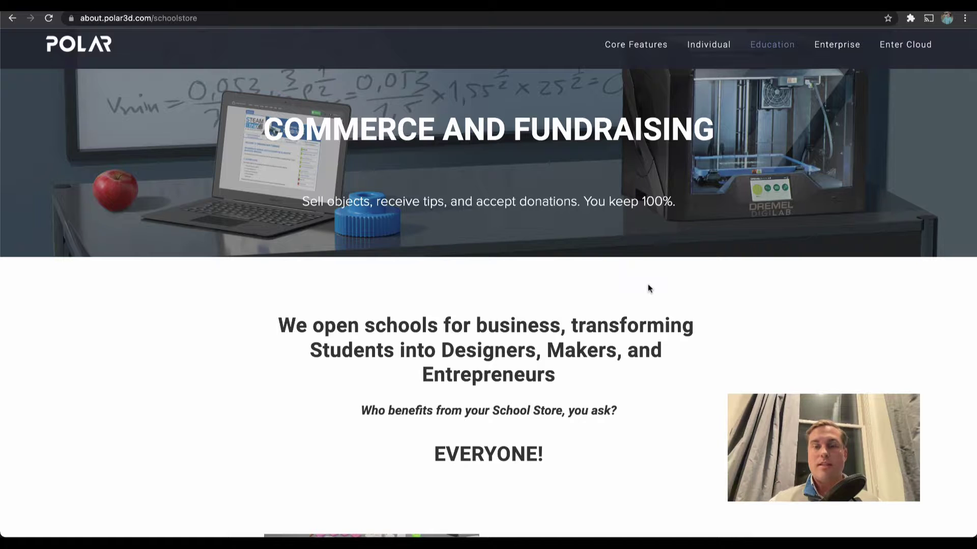
scroll(648, 285, "down", 3)
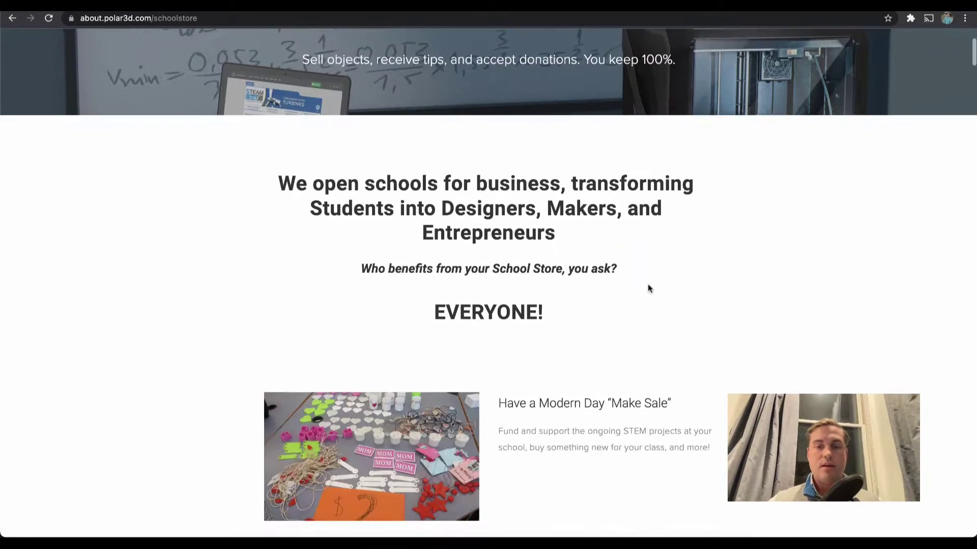
scroll(648, 287, "down", 5)
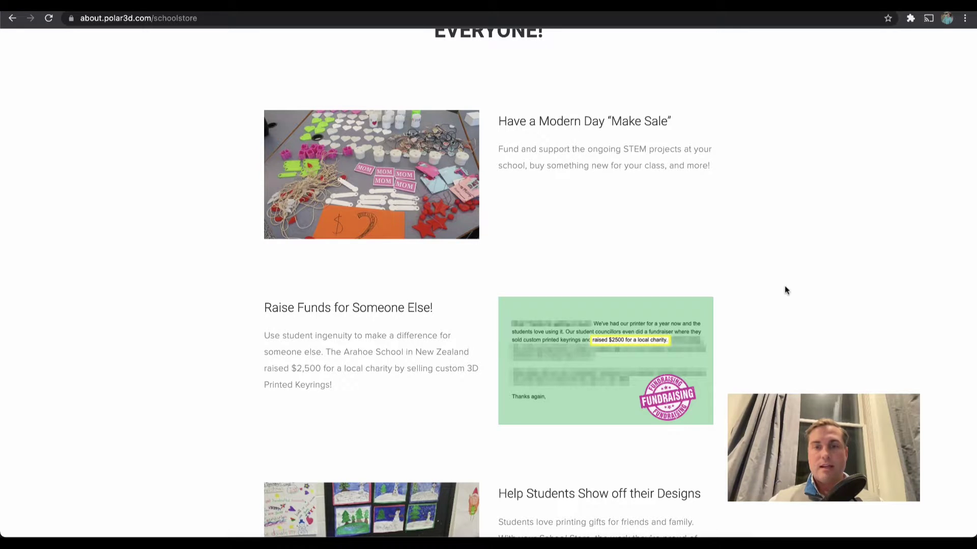
scroll(784, 289, "down", 1)
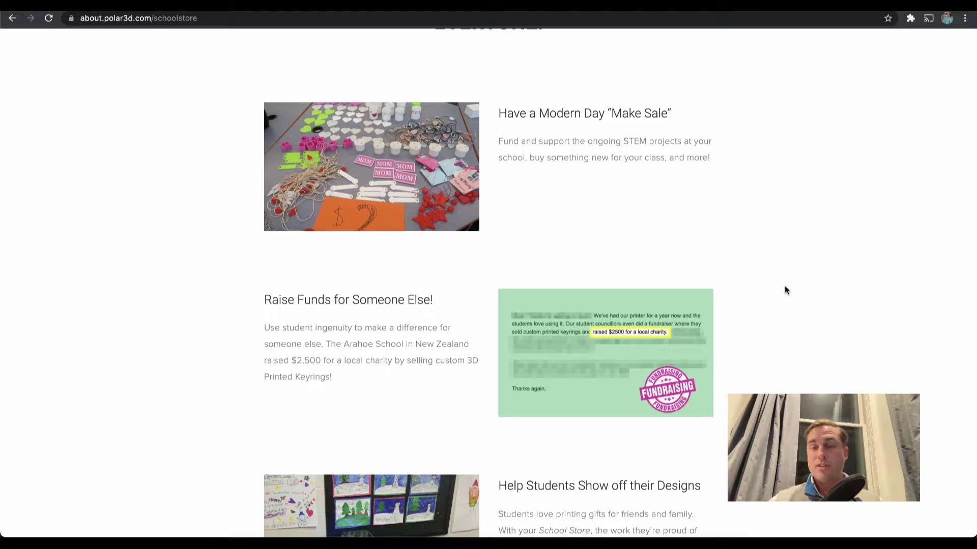
scroll(784, 286, "down", 2)
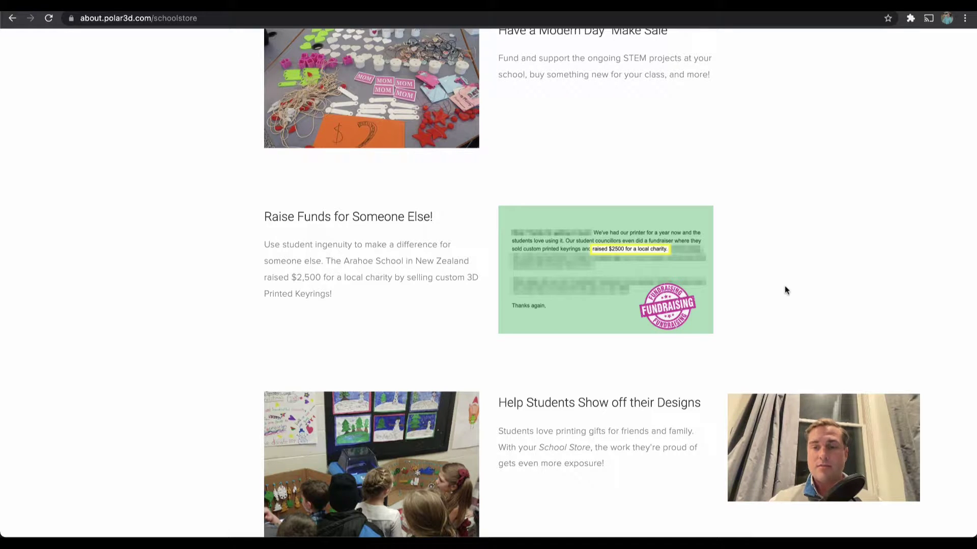
scroll(785, 286, "down", 3)
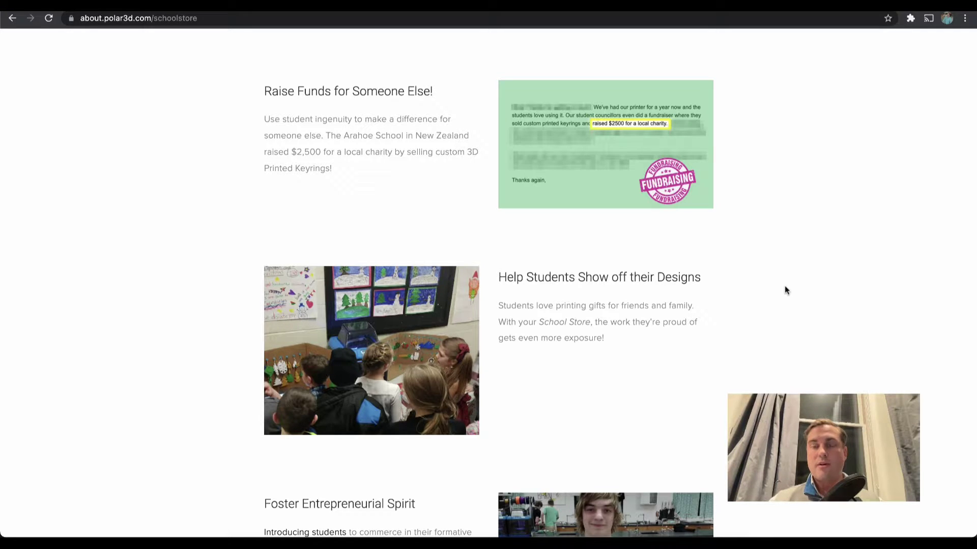
scroll(784, 286, "down", 1)
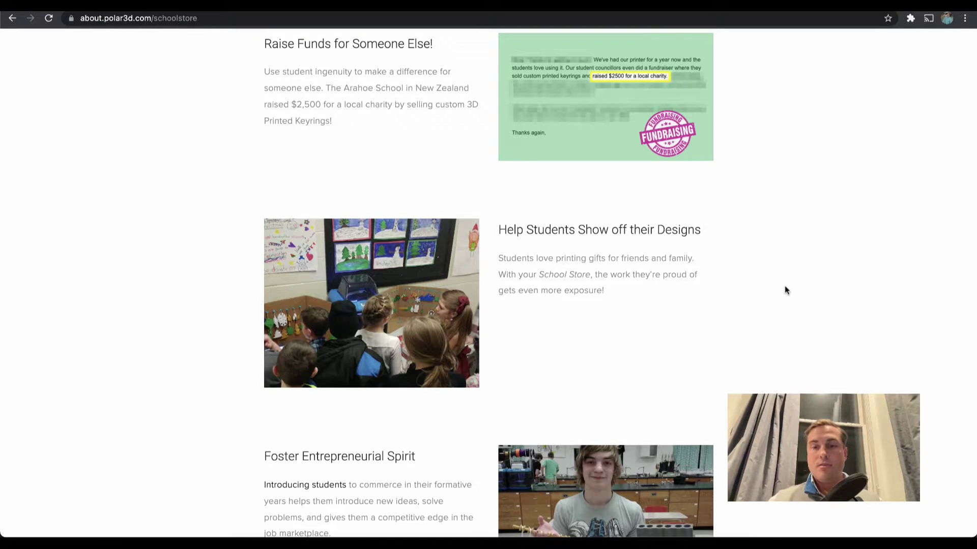
scroll(785, 290, "down", 1)
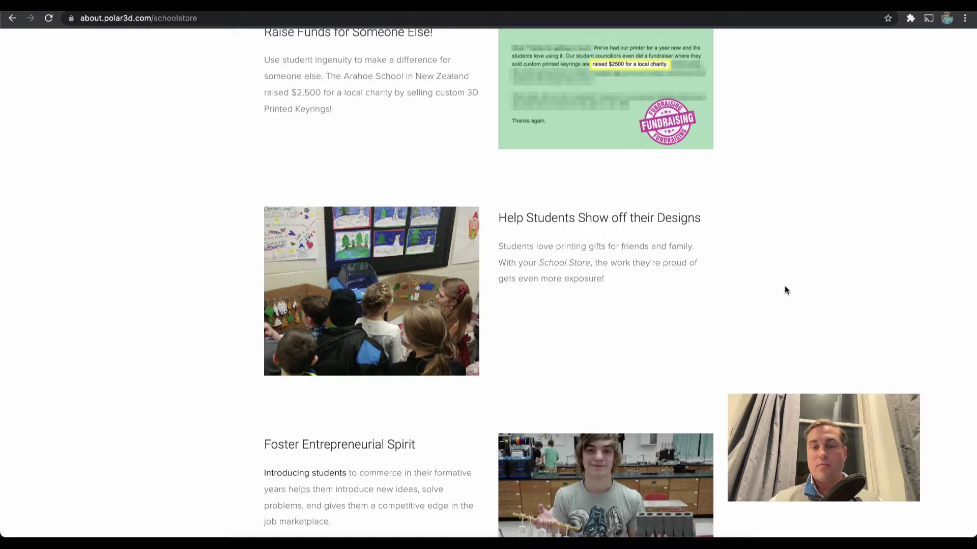
scroll(784, 286, "down", 2)
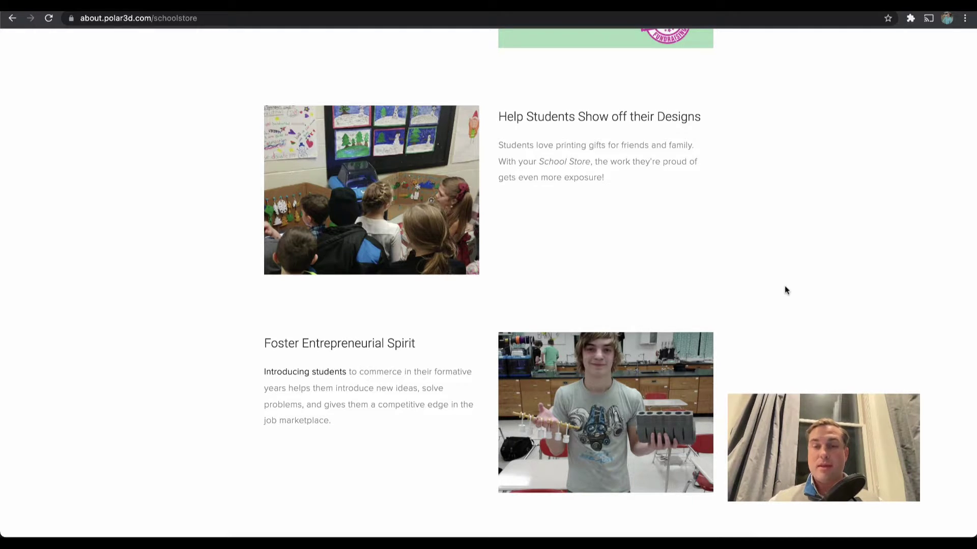
scroll(784, 287, "down", 2)
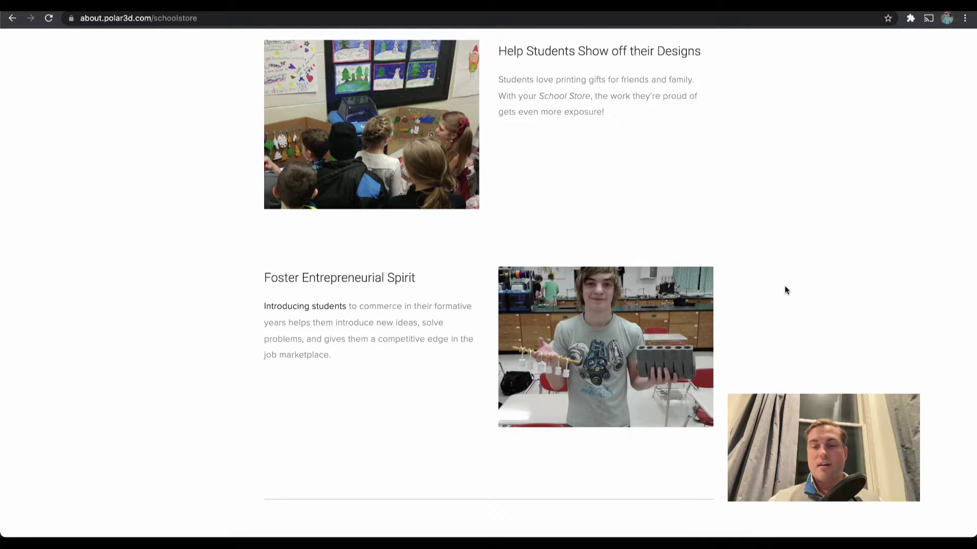
Scroll on through the Receive Tips, List Items for Sale and Accept Donations sections.
scroll(785, 289, "down", 4)
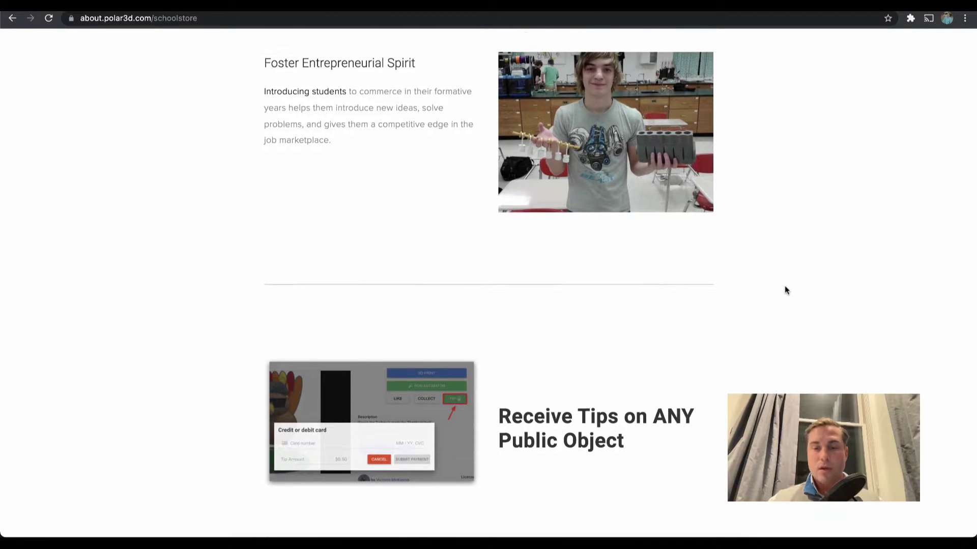
scroll(785, 290, "down", 2)
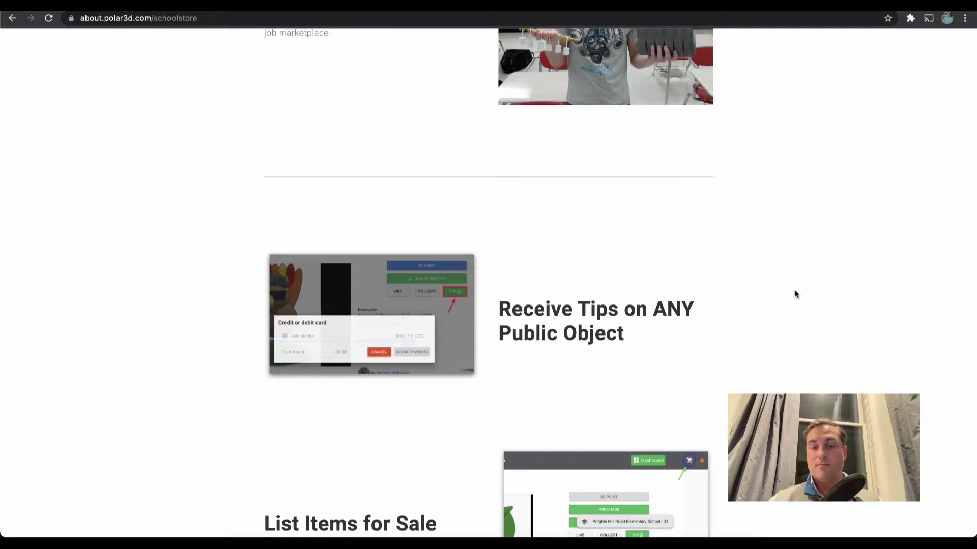
scroll(796, 294, "down", 3)
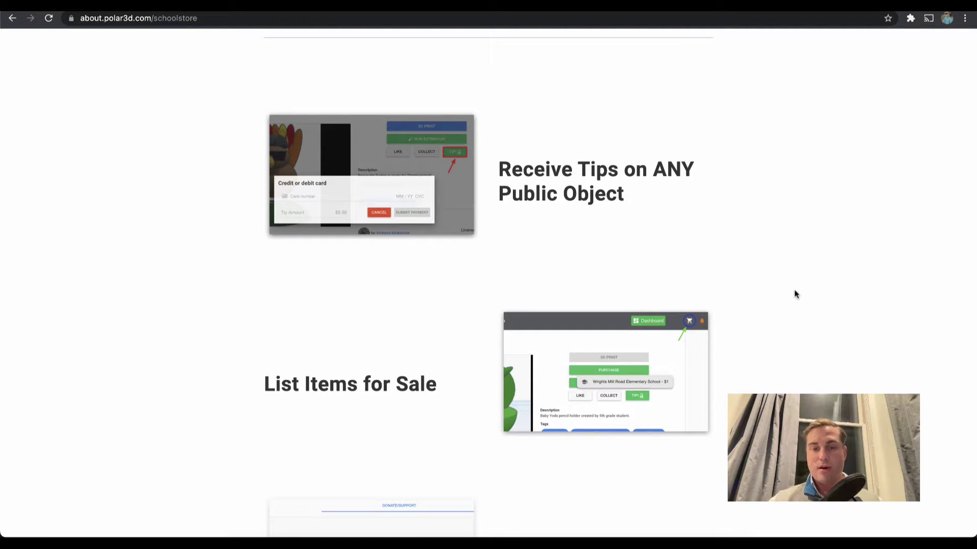
scroll(796, 294, "down", 3)
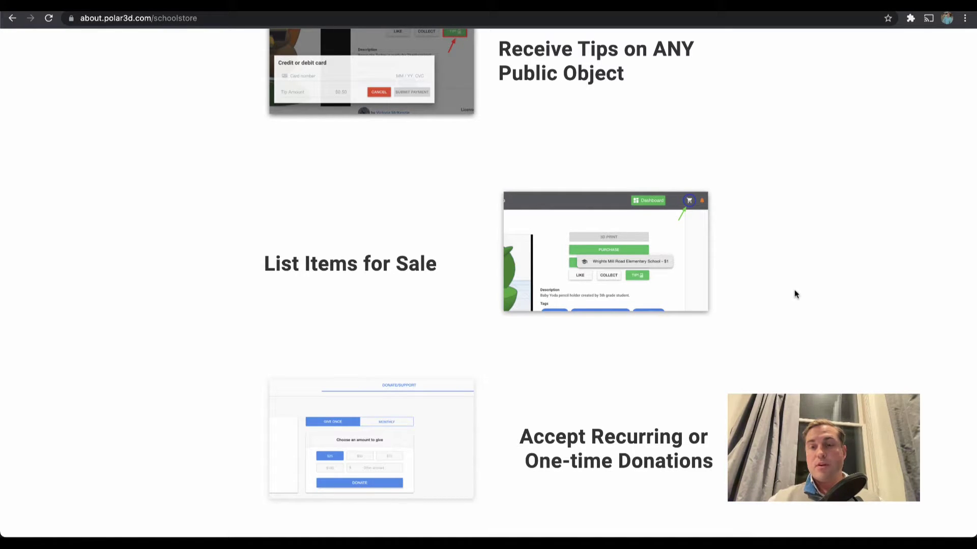
scroll(794, 291, "down", 1)
scroll(794, 290, "up", 1)
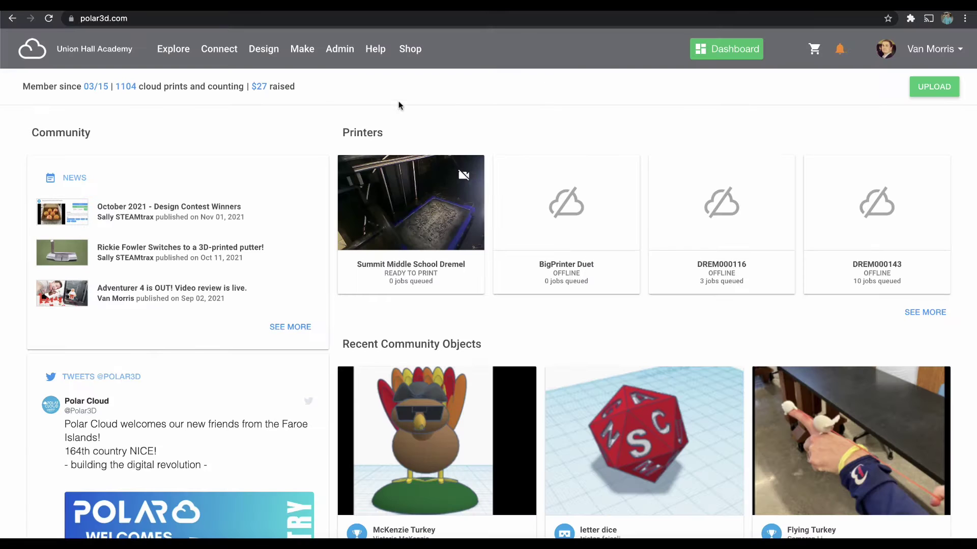
Switch from the account menu to Union Hall Academy's dashboard and open its Store tab.
left_click_drag(295, 86, 251, 89)
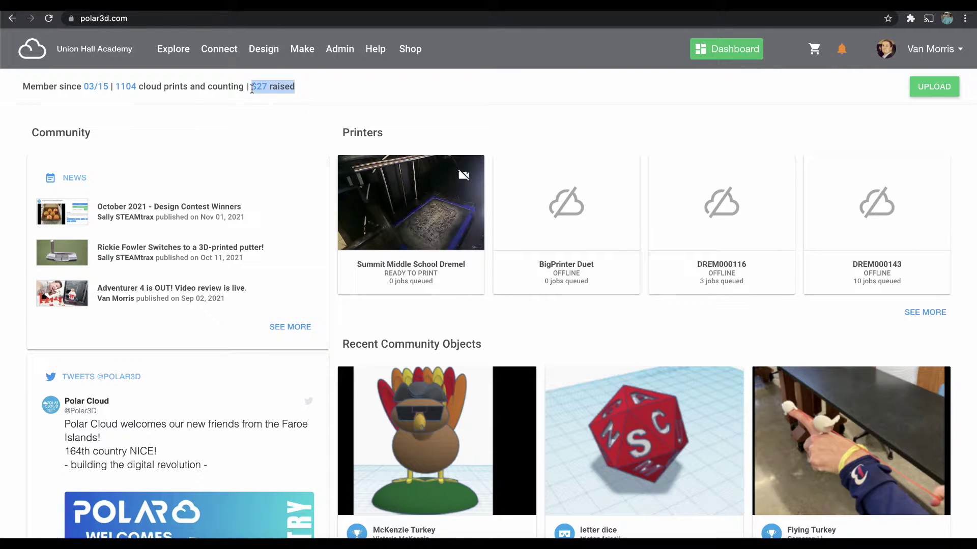
left_click(356, 90)
left_click(931, 49)
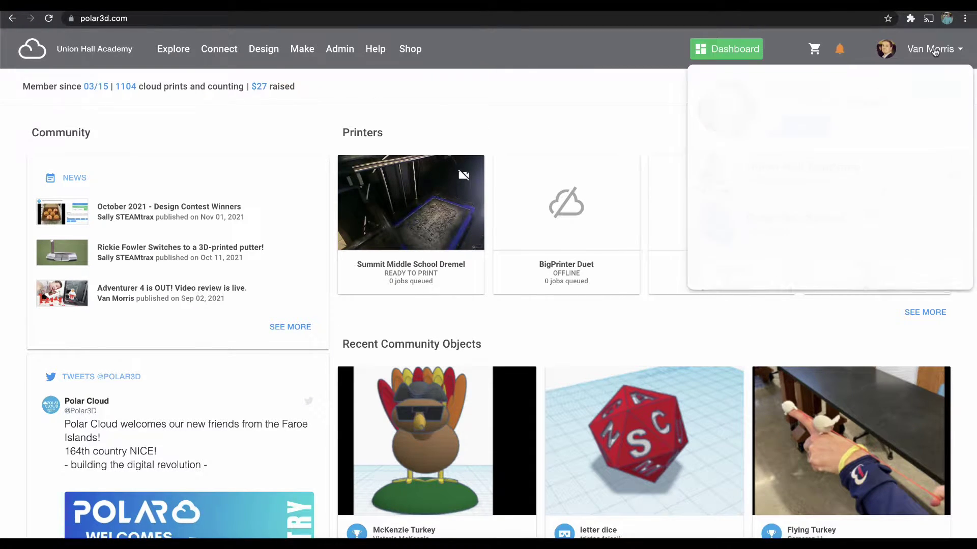
left_click_drag(744, 185, 782, 184)
left_click(733, 50)
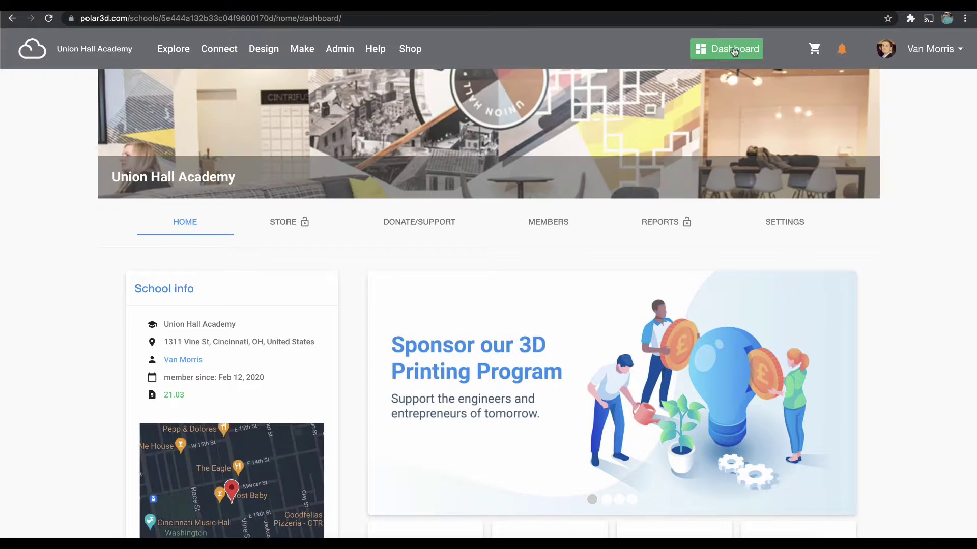
left_click(288, 223)
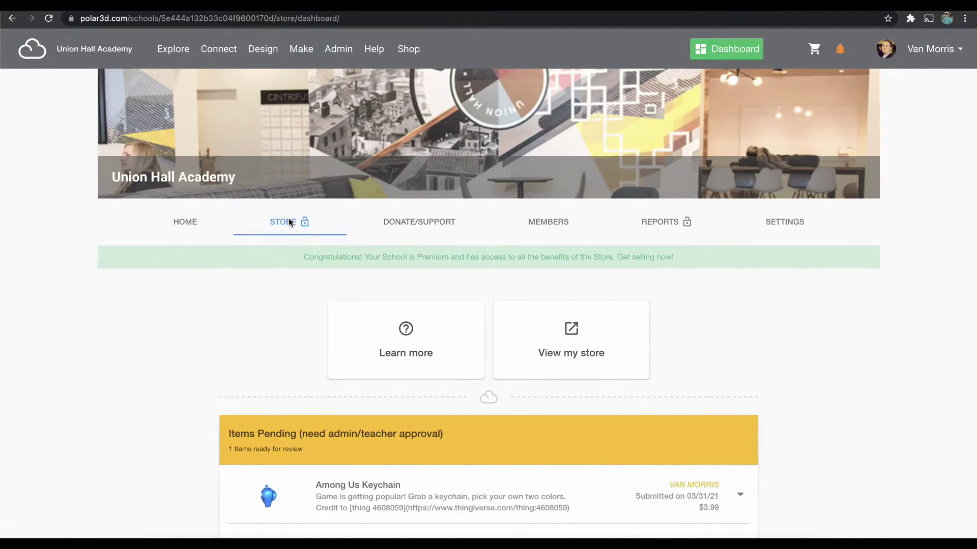
Approve the pending Among Us Keychain into the Union Hall Academy store.
scroll(205, 260, "down", 5)
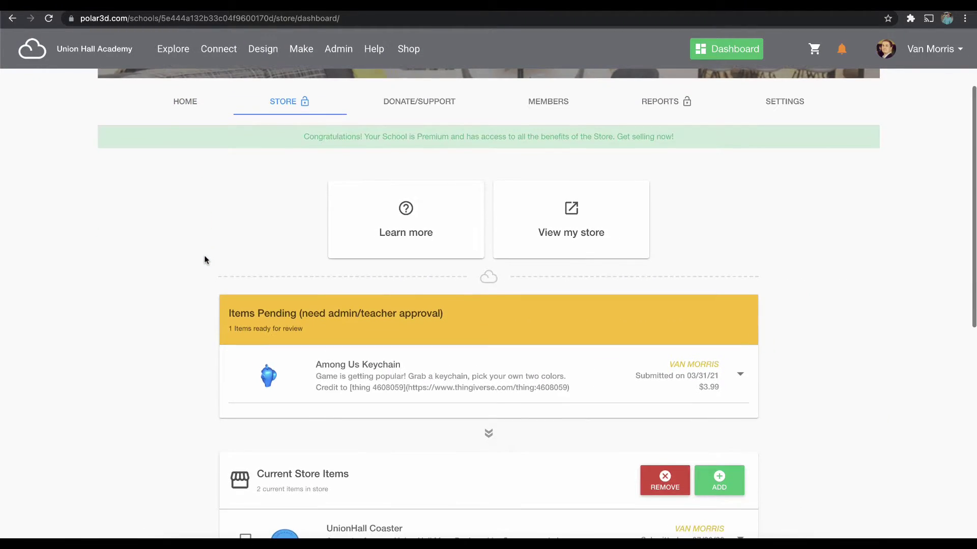
scroll(205, 260, "down", 2)
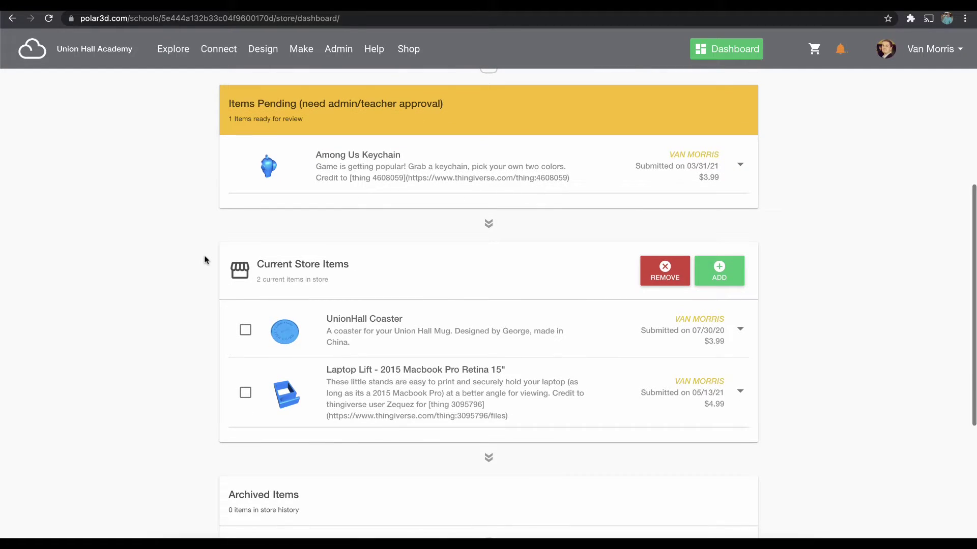
scroll(205, 260, "down", 3)
scroll(205, 259, "down", 1)
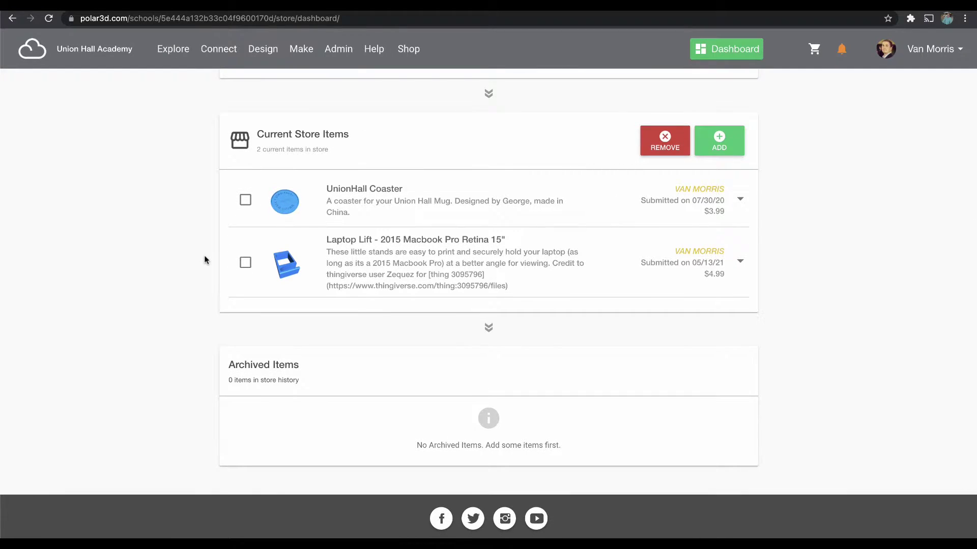
scroll(205, 259, "up", 3)
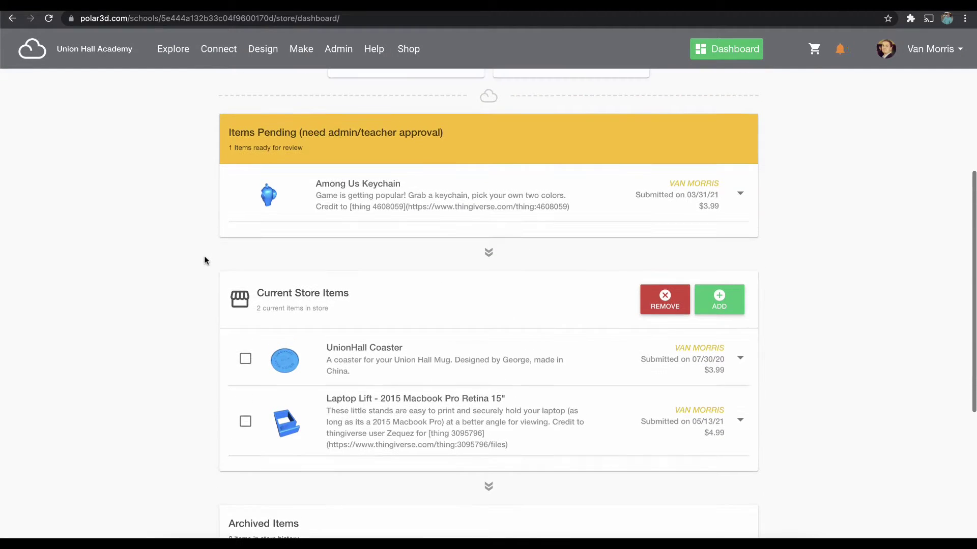
scroll(205, 258, "up", 2)
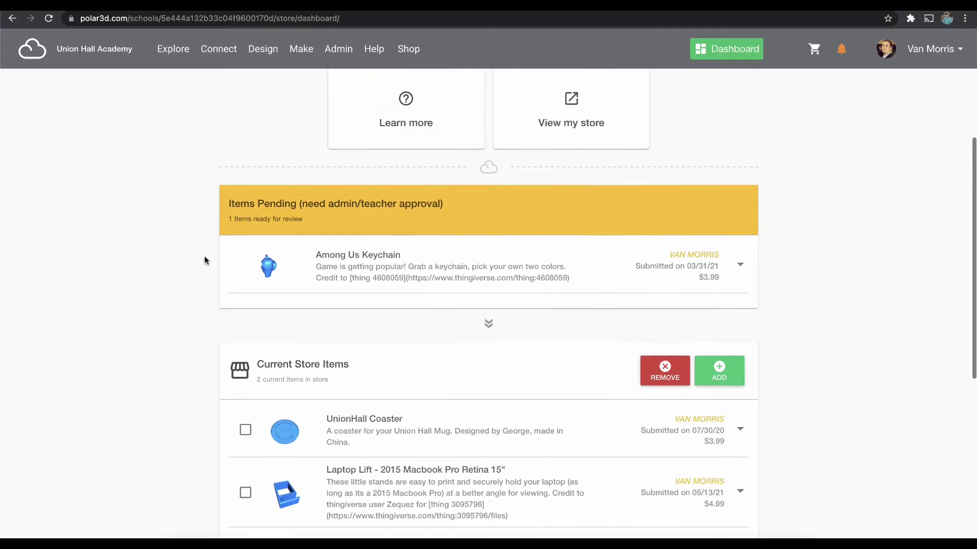
left_click(740, 266)
left_click(698, 282)
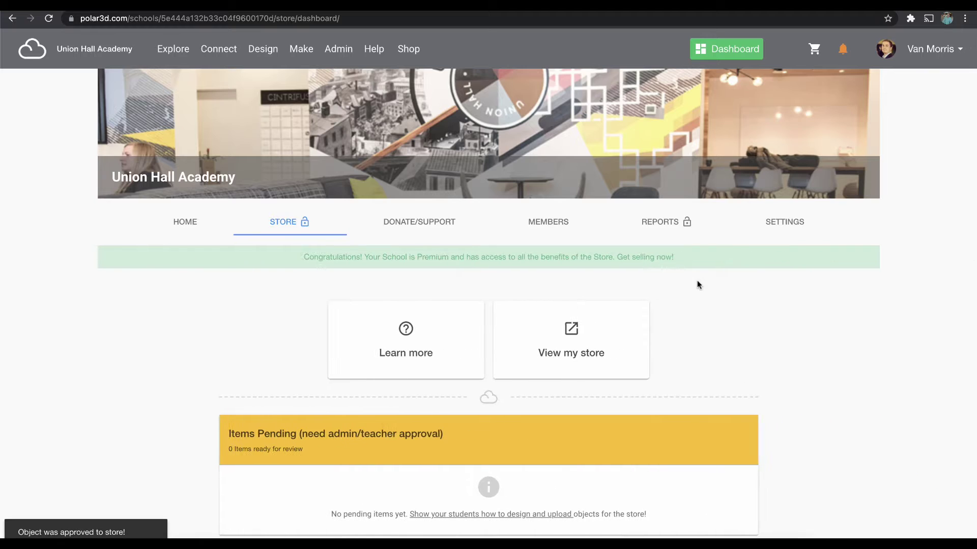
Follow the 'Show your students how to design and upload' link to the School Store info page.
scroll(697, 282, "down", 4)
scroll(698, 284, "down", 2)
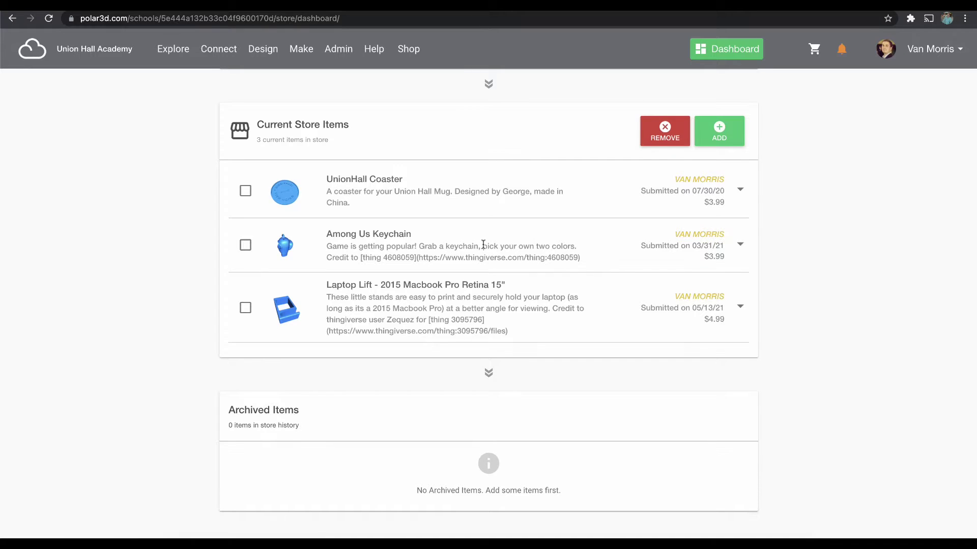
scroll(483, 246, "up", 5)
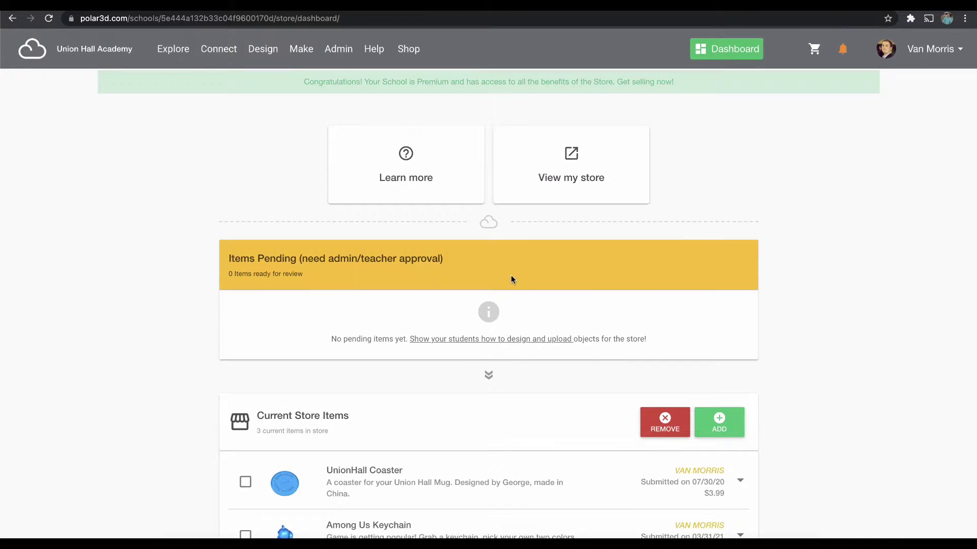
left_click(511, 338)
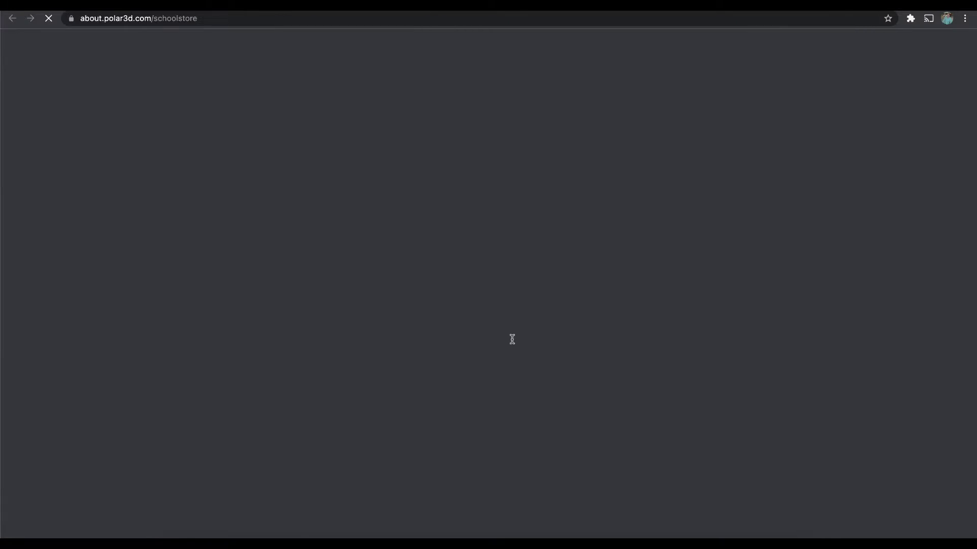
Scroll the School Store info page, then go back to the Union Hall Academy store dashboard.
scroll(511, 339, "down", 8)
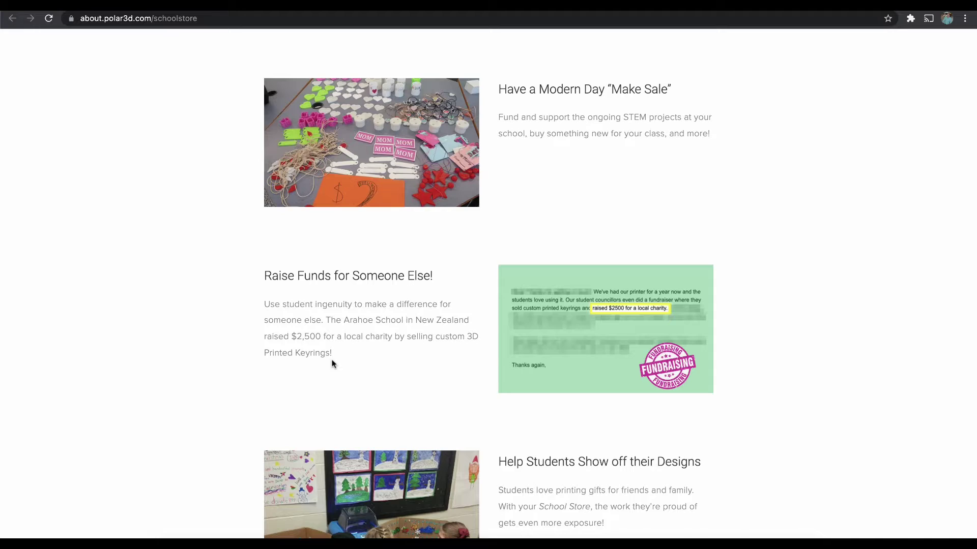
key("alt+Left")
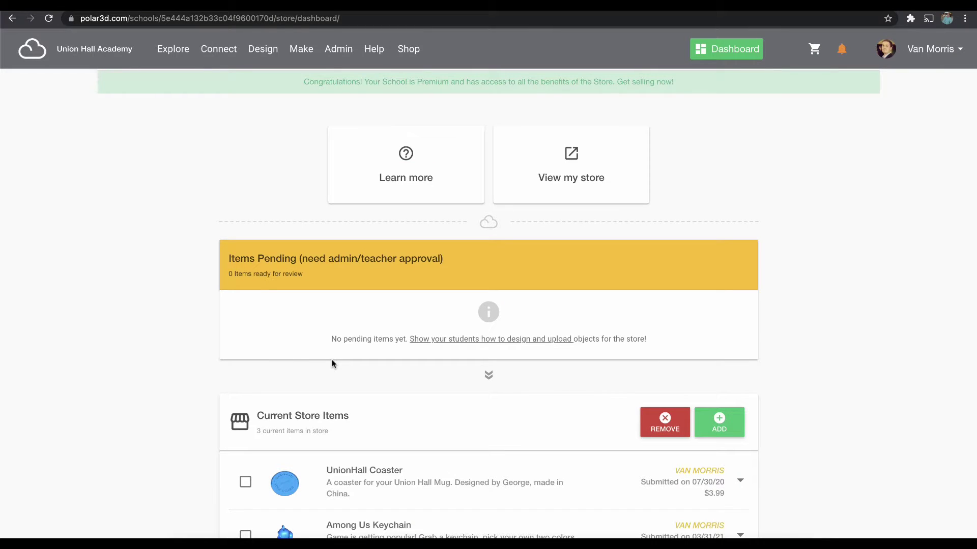
Start a new store object, select the Money Clip from the list and submit it.
left_click(718, 421)
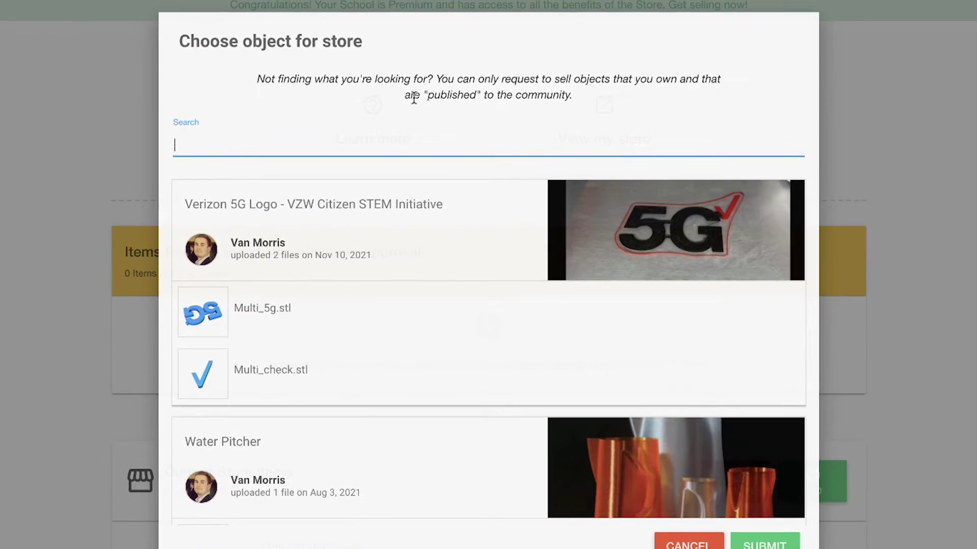
left_click_drag(414, 114, 568, 115)
left_click(615, 105)
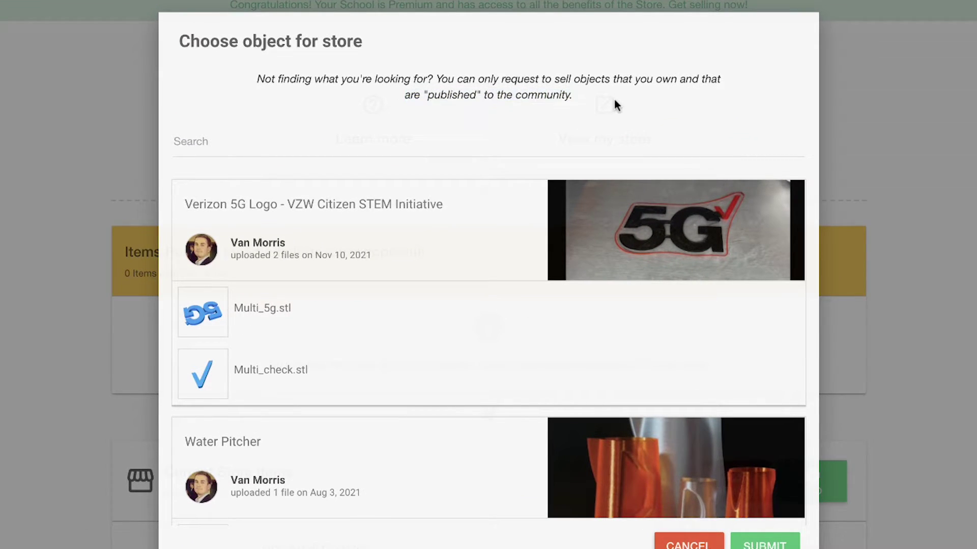
scroll(559, 176, "down", 10)
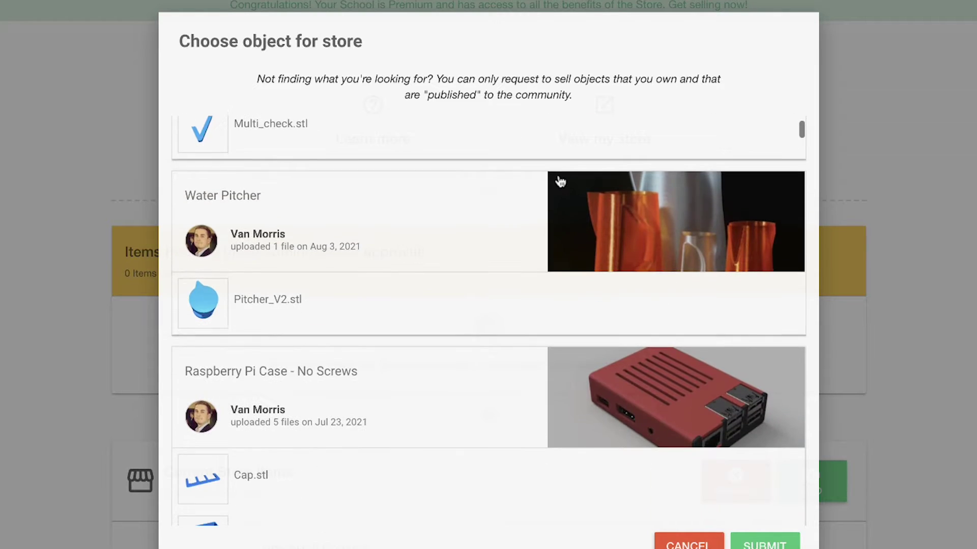
scroll(559, 181, "down", 10)
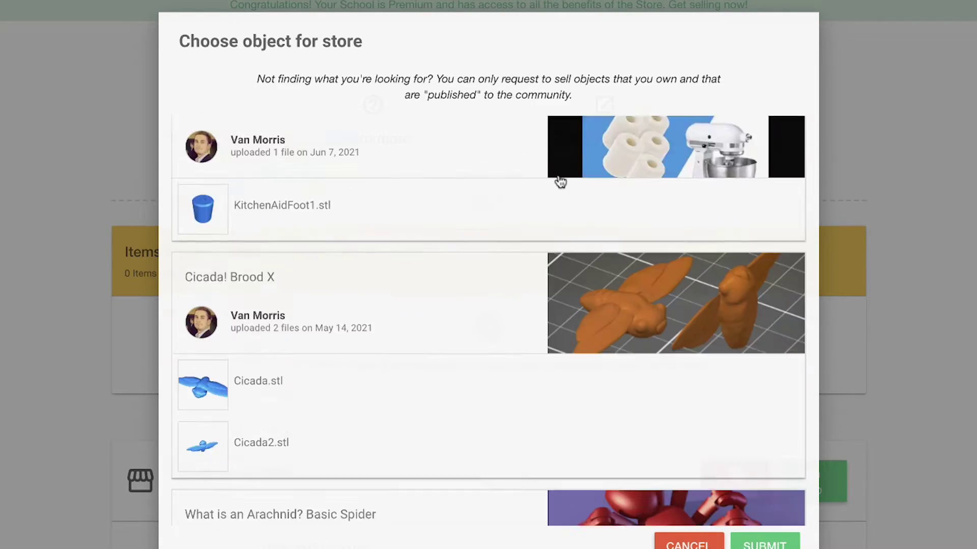
scroll(560, 181, "down", 10)
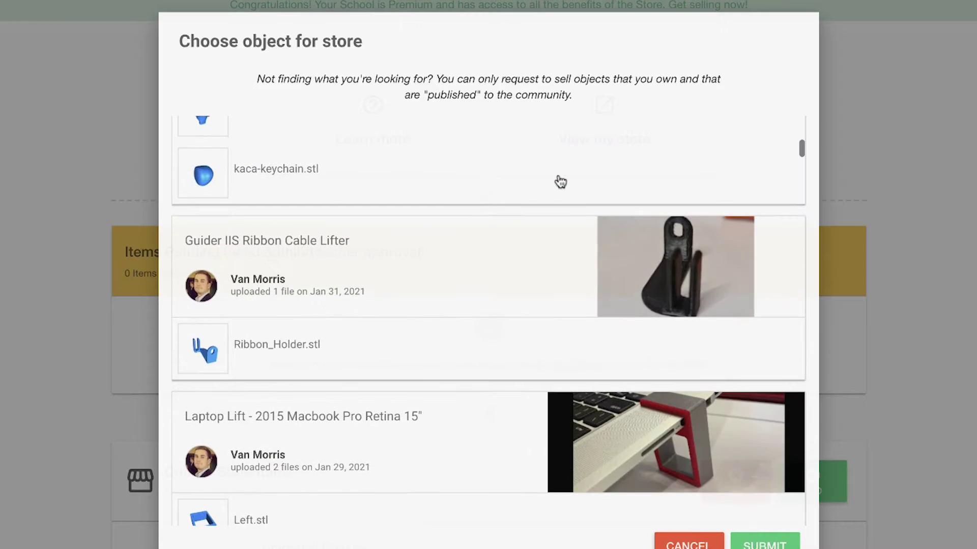
scroll(560, 182, "down", 5)
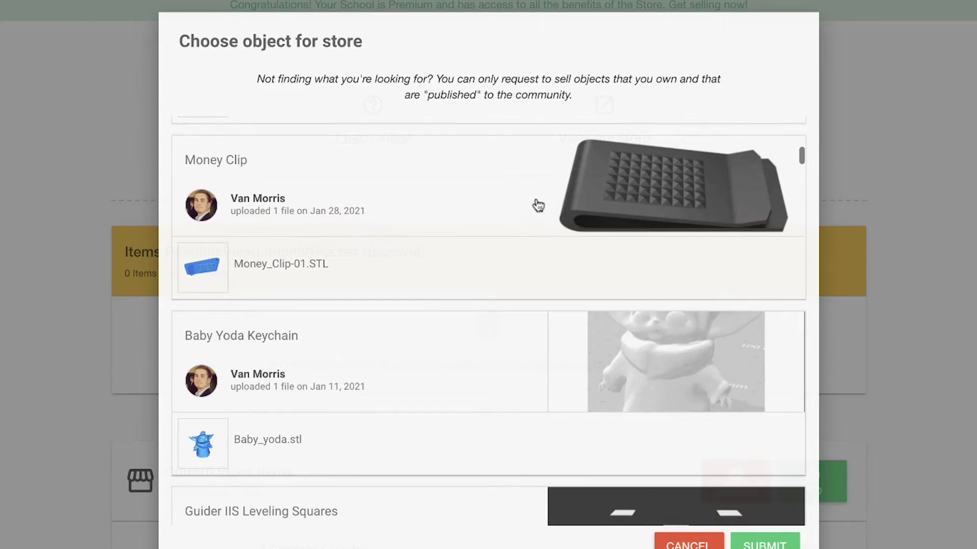
left_click(519, 233)
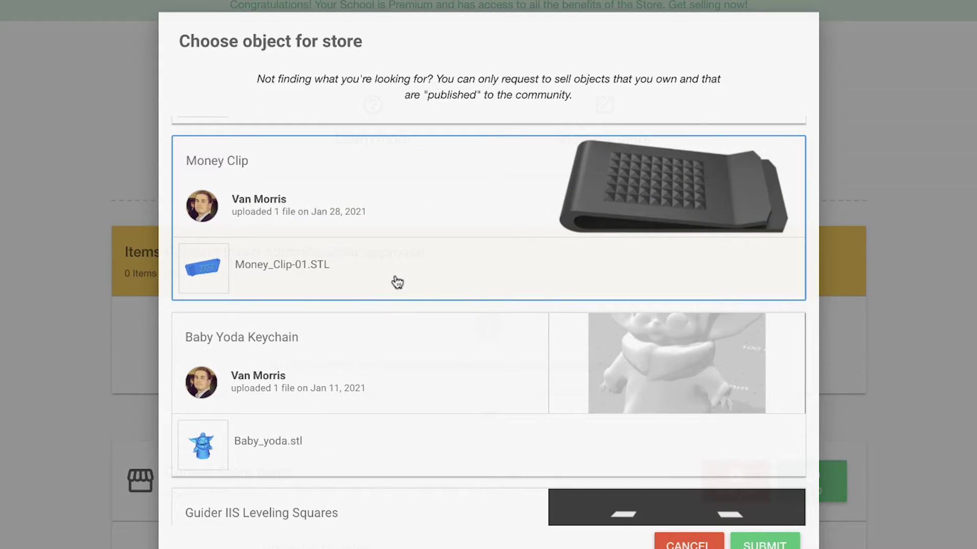
left_click(752, 543)
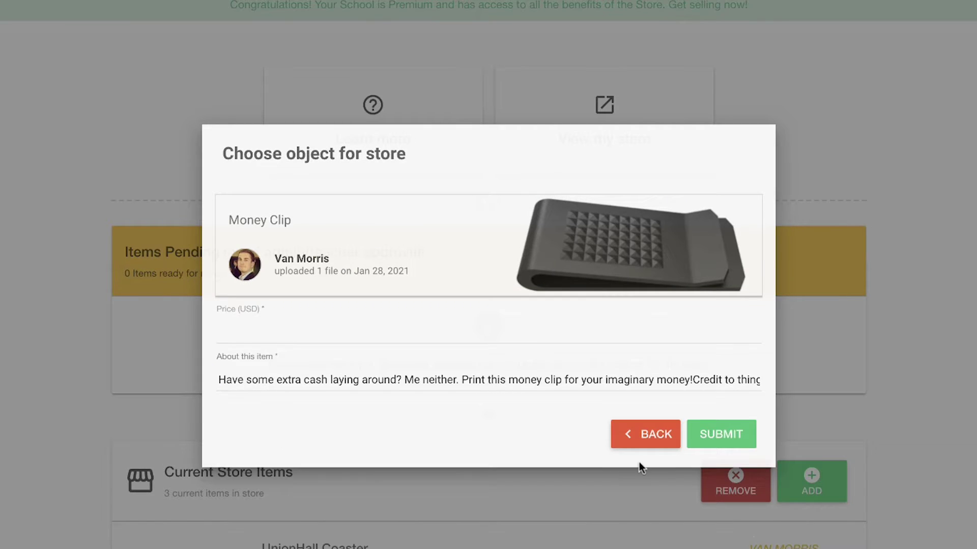
Price the Money Clip at 3.99 USD, remove the trailing credit text from its description, and submit.
left_click(388, 328)
type("3.99")
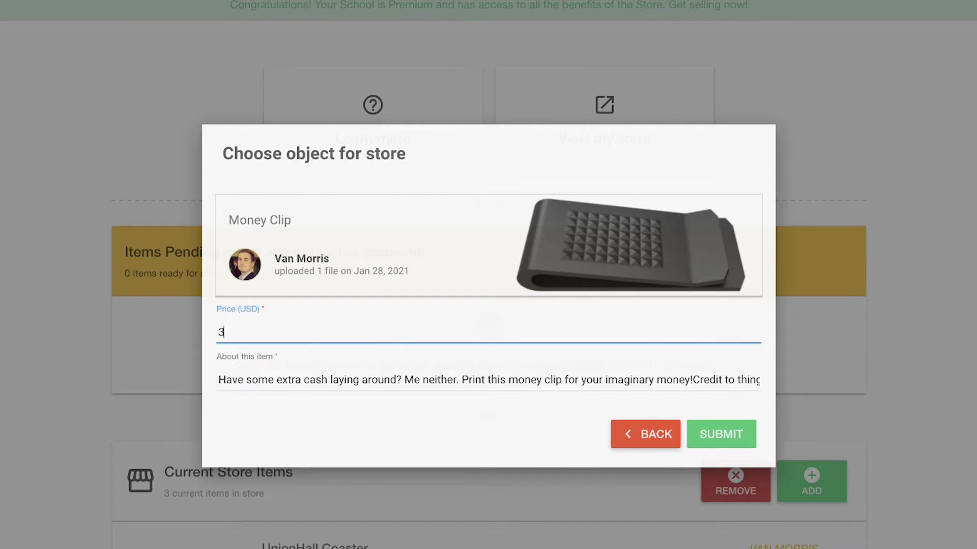
left_click(440, 451)
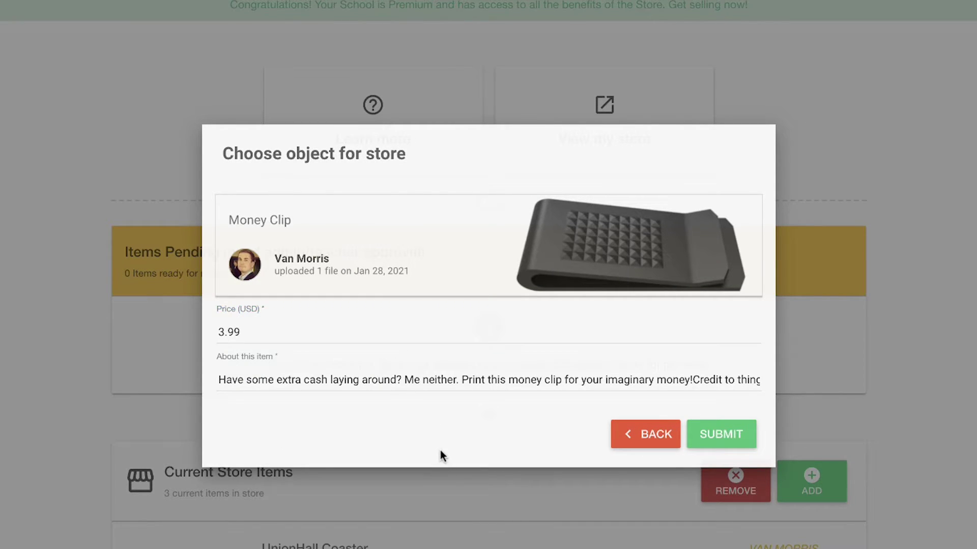
left_click(692, 381)
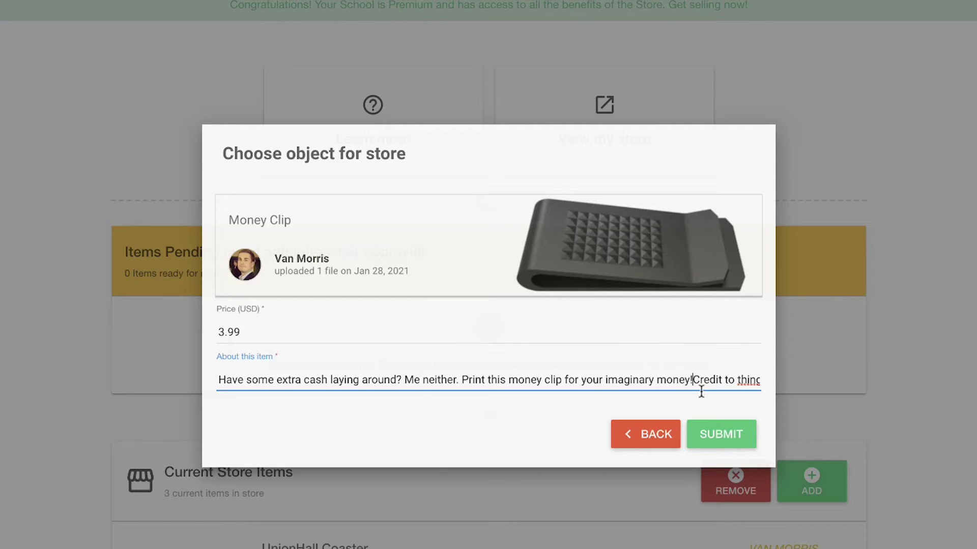
key("shift+End")
key("BackSpace")
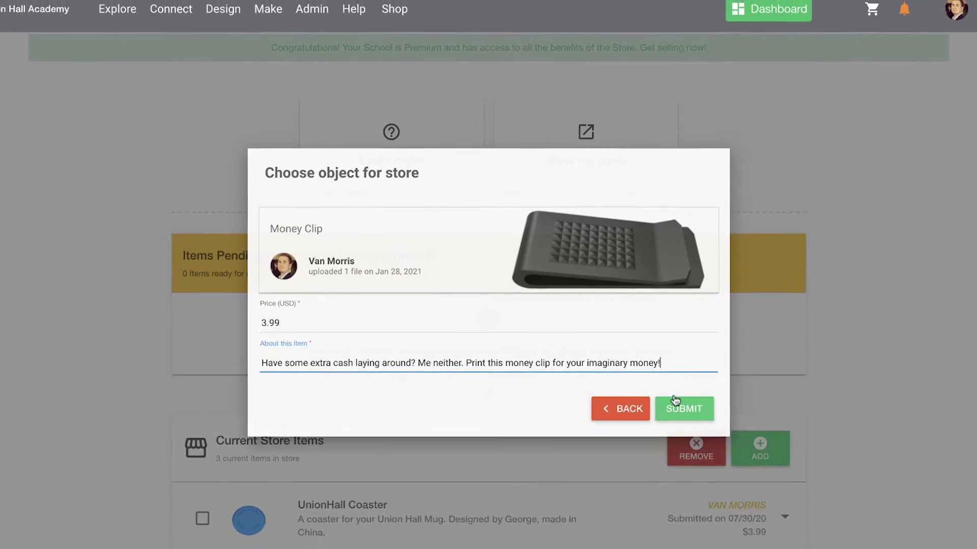
left_click(700, 424)
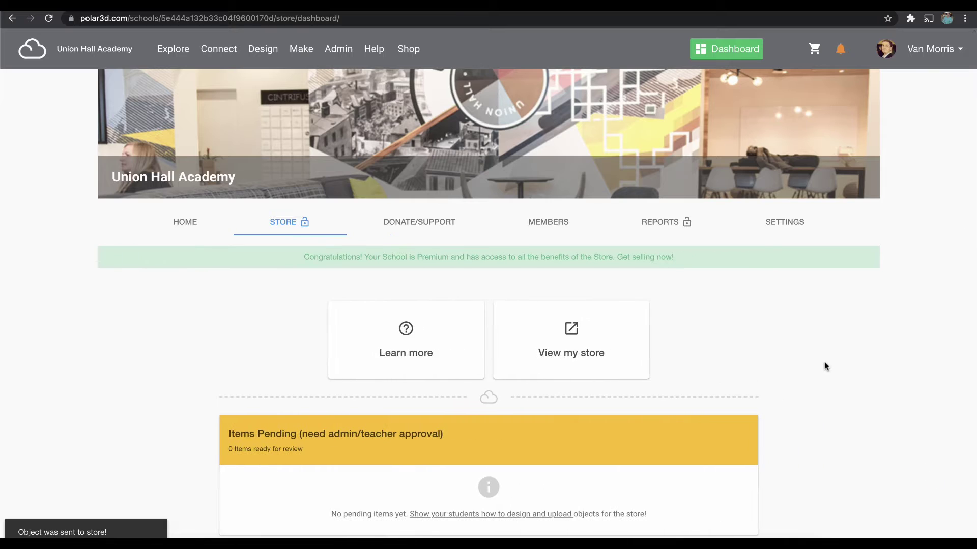
Find the Money Clip under Current Store Items and bring up its options.
scroll(833, 364, "down", 3)
scroll(824, 362, "down", 7)
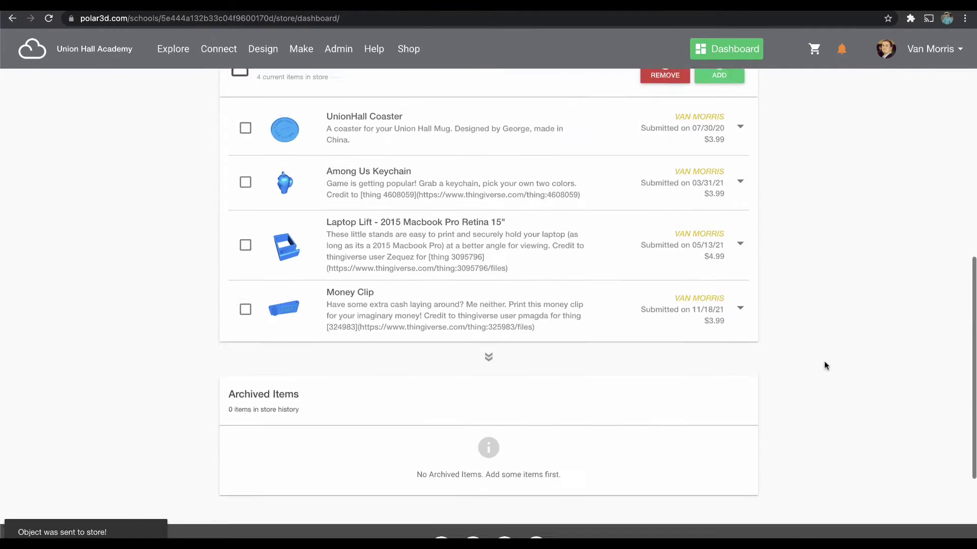
scroll(824, 363, "up", 3)
left_click(741, 392)
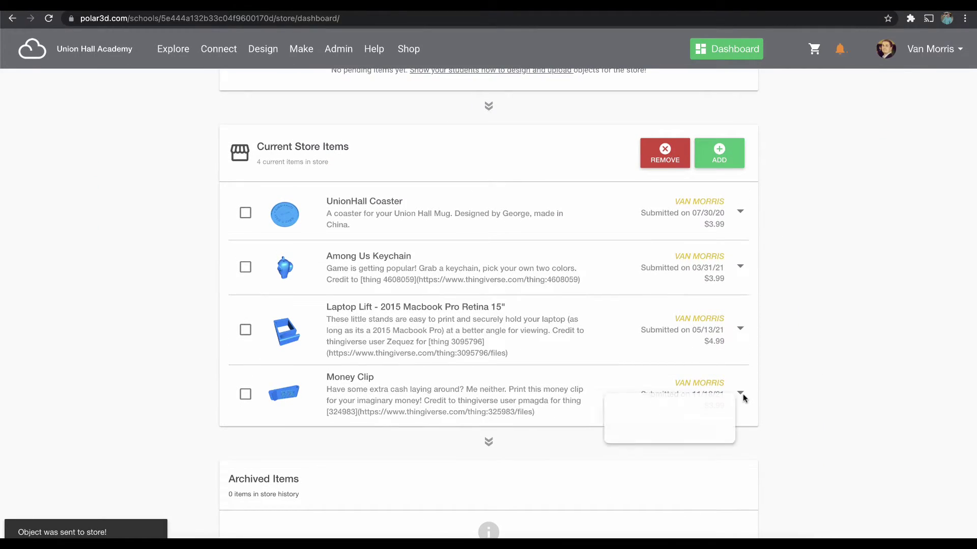
Open the school's public store via View my store and try adding the Money Clip to the cart.
left_click(800, 397)
scroll(800, 395, "up", 10)
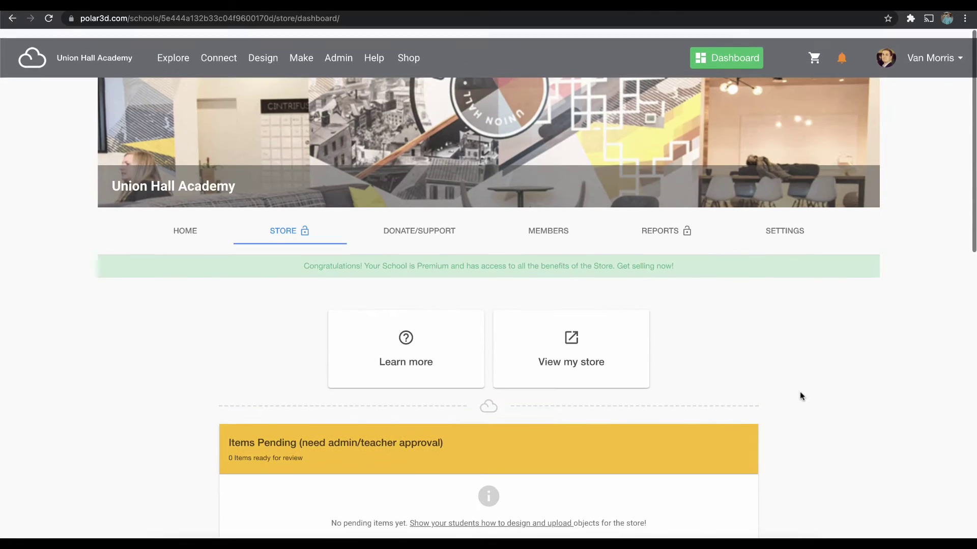
scroll(773, 307, "down", 1)
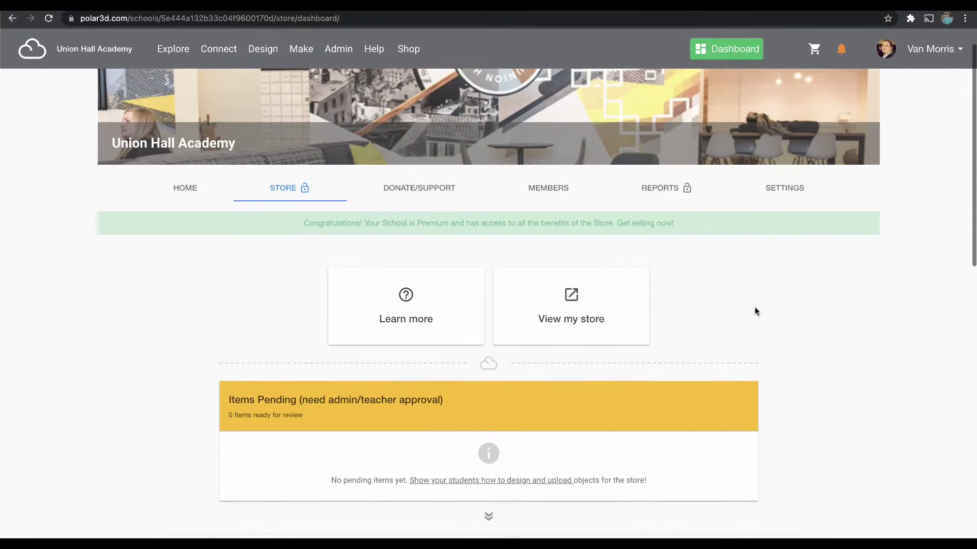
left_click(584, 311)
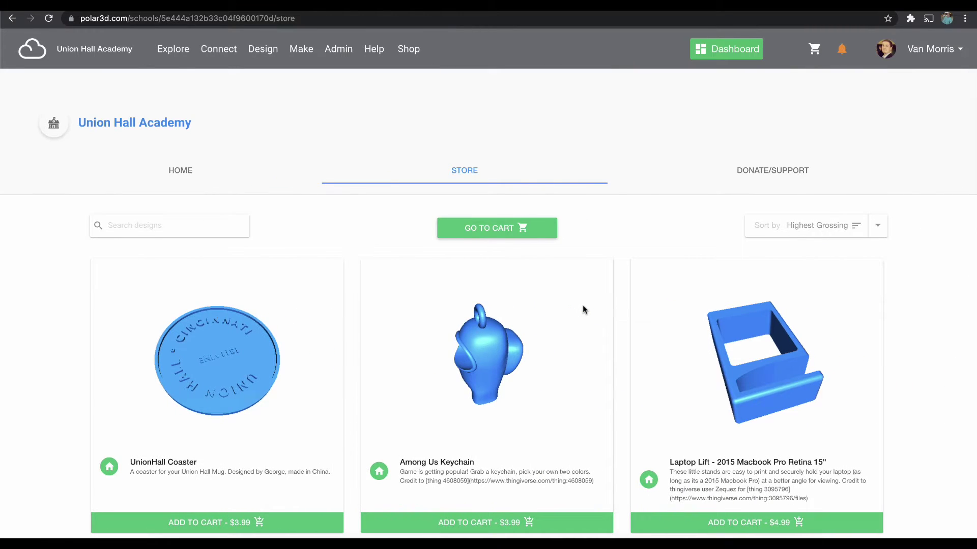
scroll(609, 305, "down", 6)
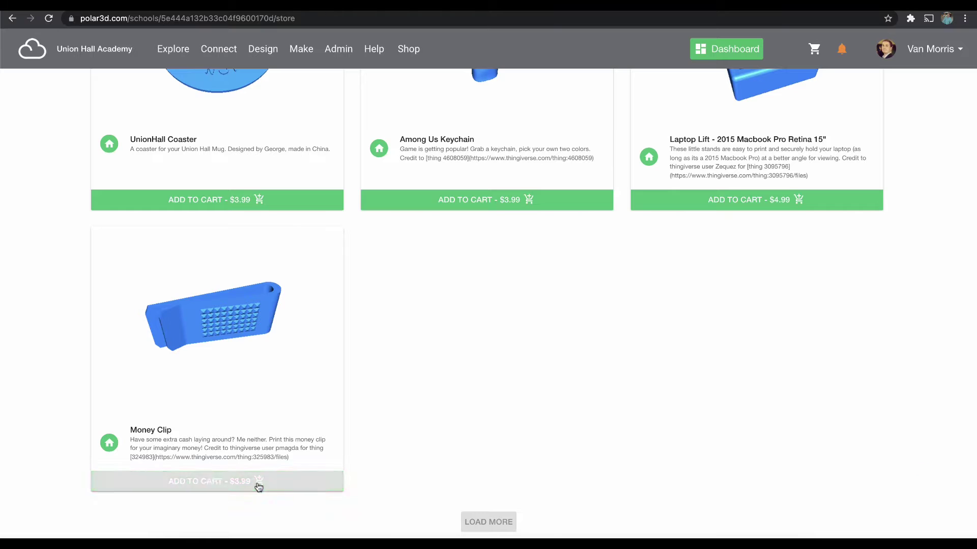
left_click(288, 482)
Look at the Sort by choices, then go to the school's Donate/Support page.
scroll(426, 440, "up", 6)
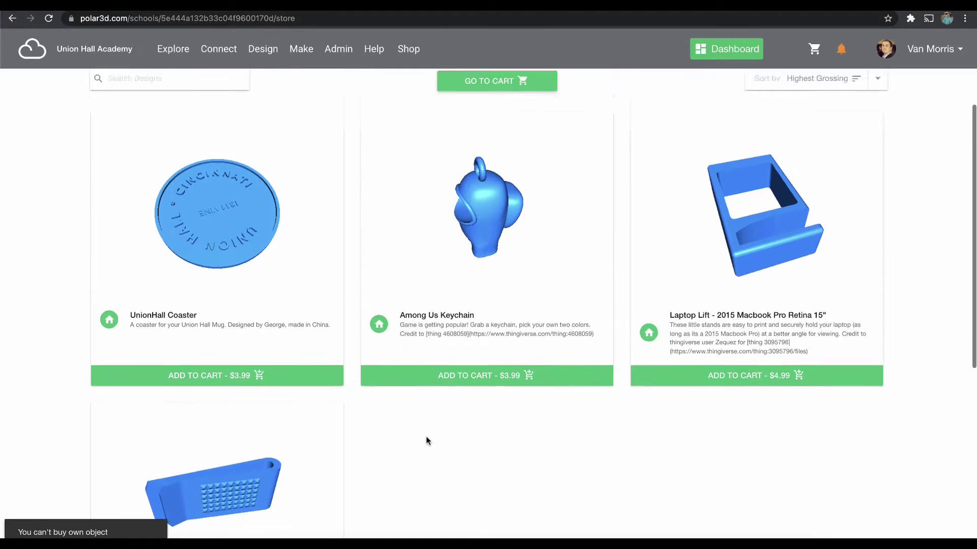
left_click(877, 227)
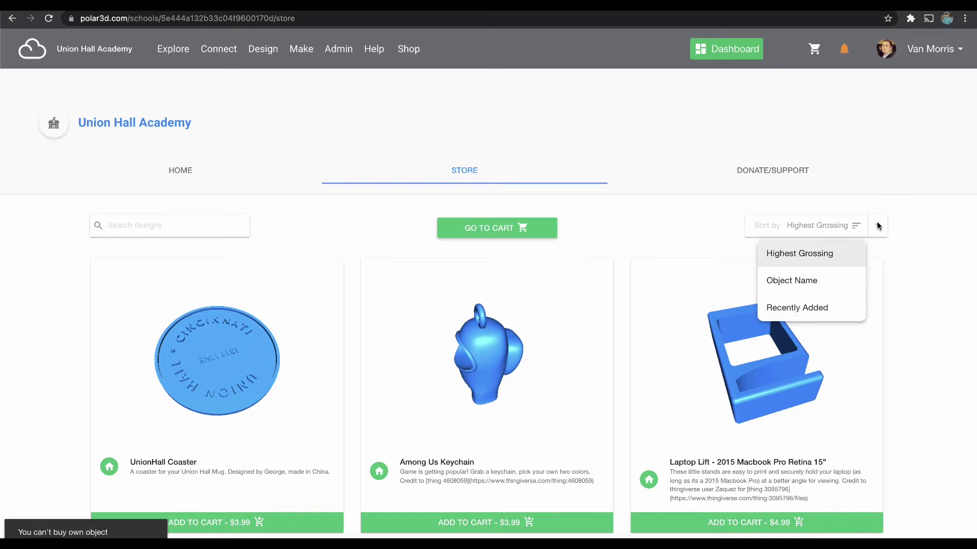
left_click(877, 223)
left_click(791, 171)
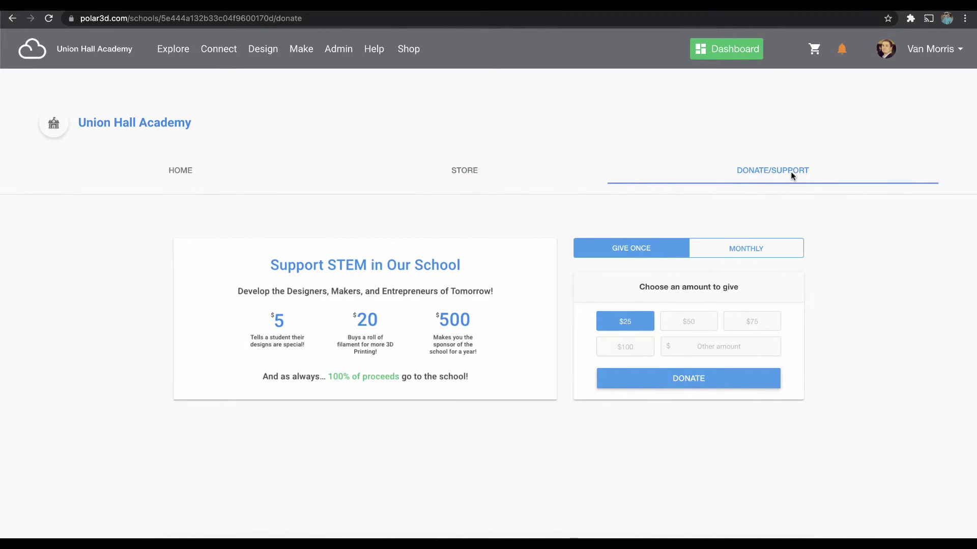
Select a one-time $50 donation, start donating, then cancel out of the credit card form.
left_click(753, 249)
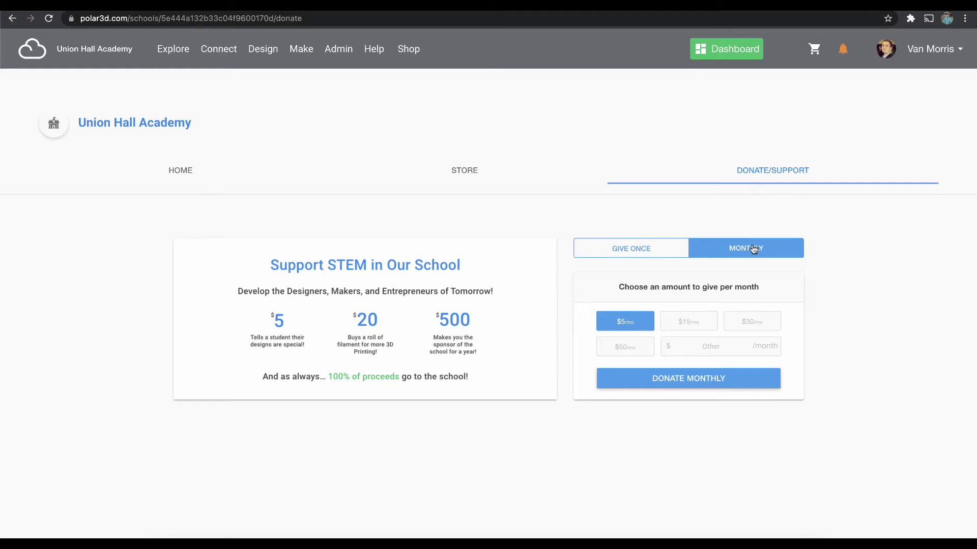
left_click(666, 251)
left_click(678, 322)
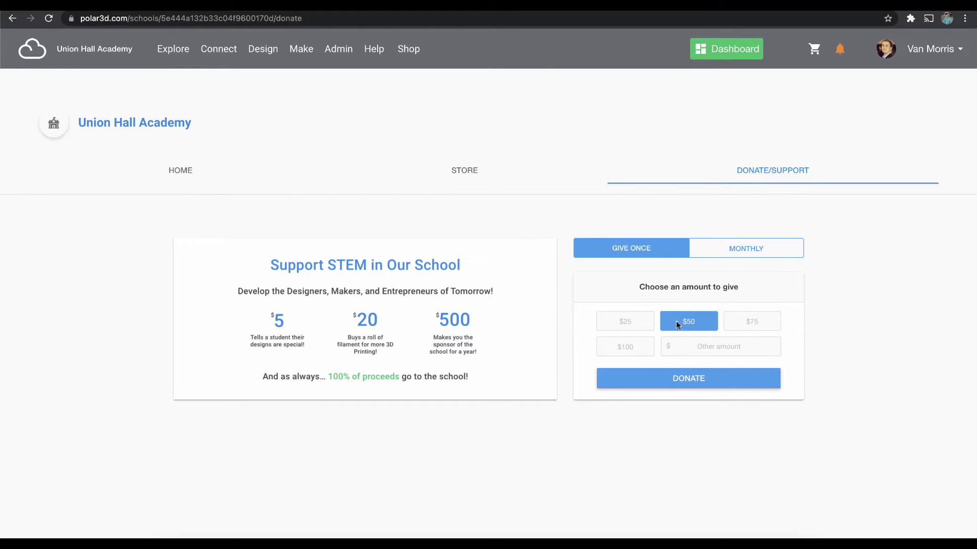
left_click(677, 379)
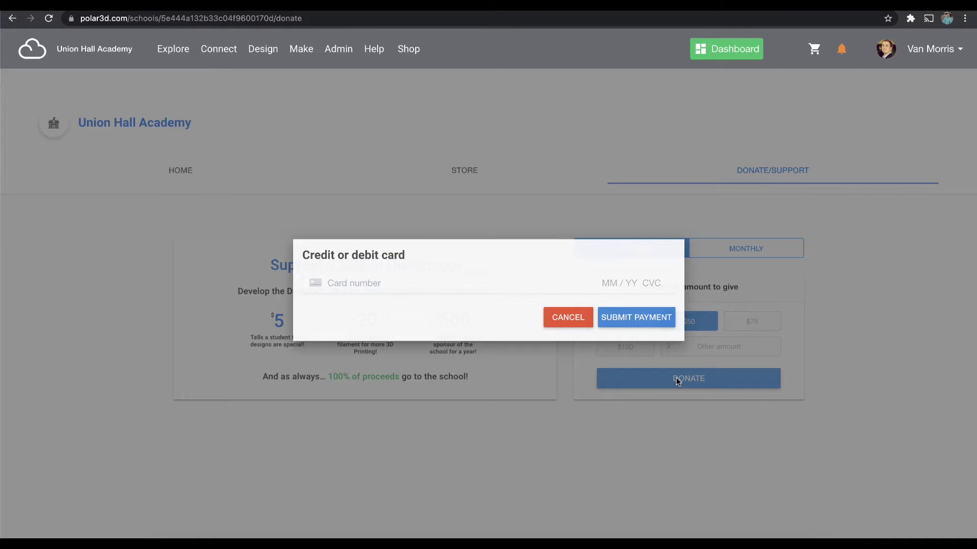
left_click(567, 320)
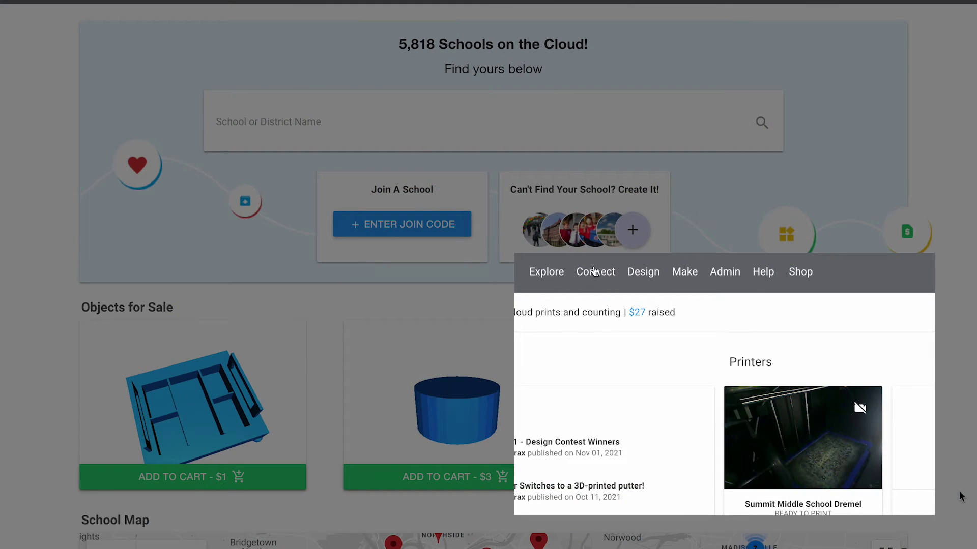
Open the schools page from the Connect menu and load more sets of objects for sale.
left_click(595, 273)
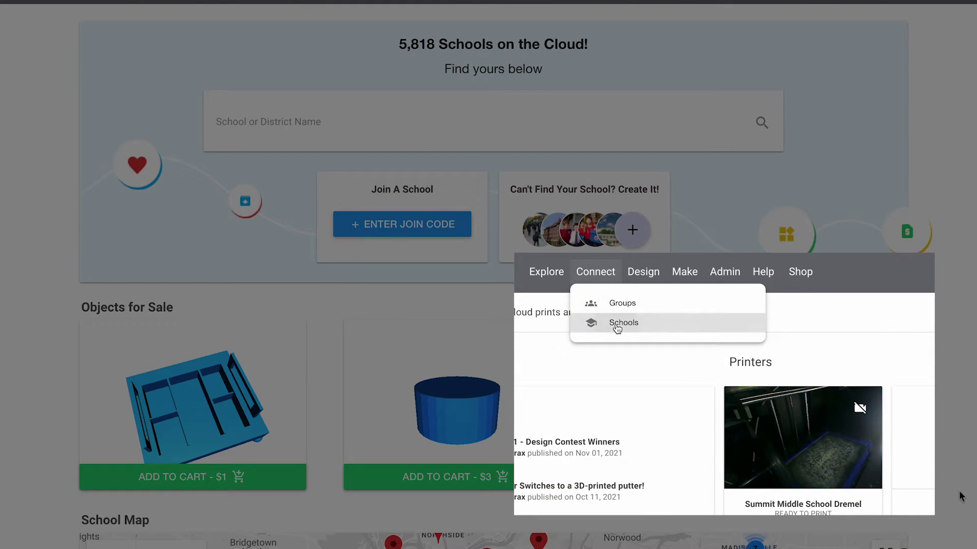
left_click(617, 326)
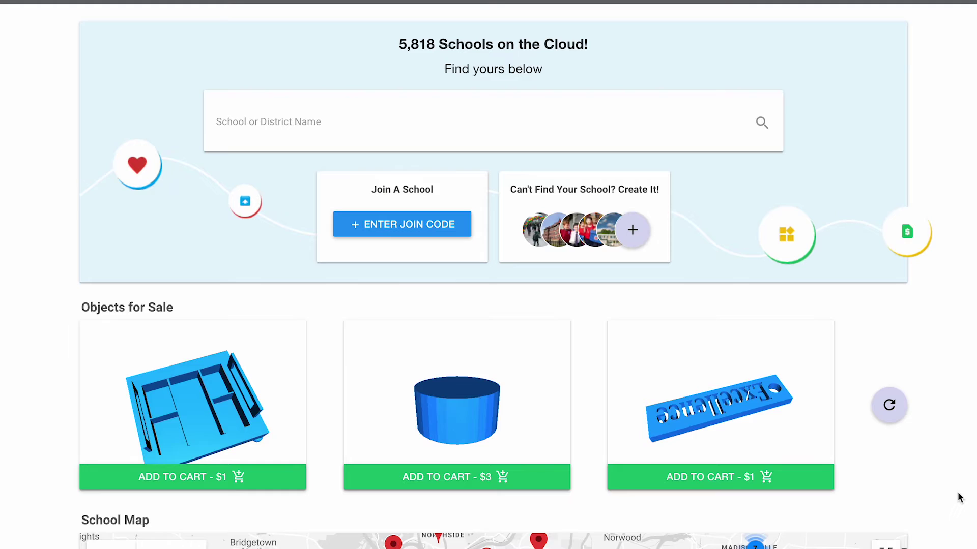
scroll(421, 174, "down", 3)
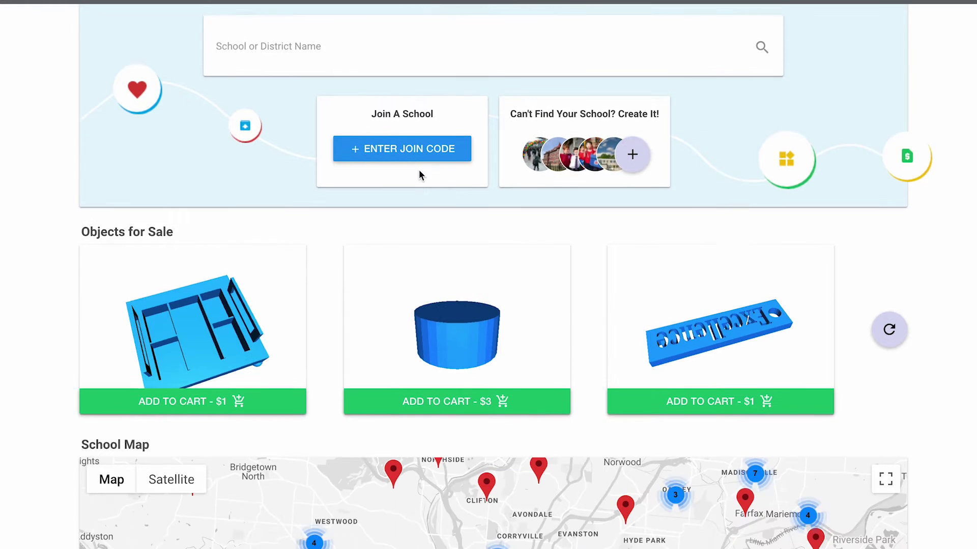
left_click(890, 297)
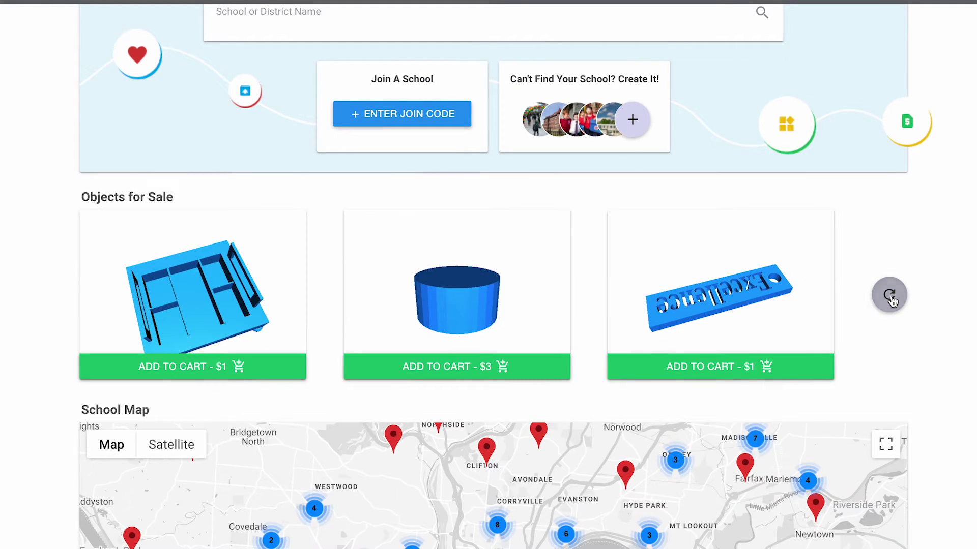
left_click(891, 298)
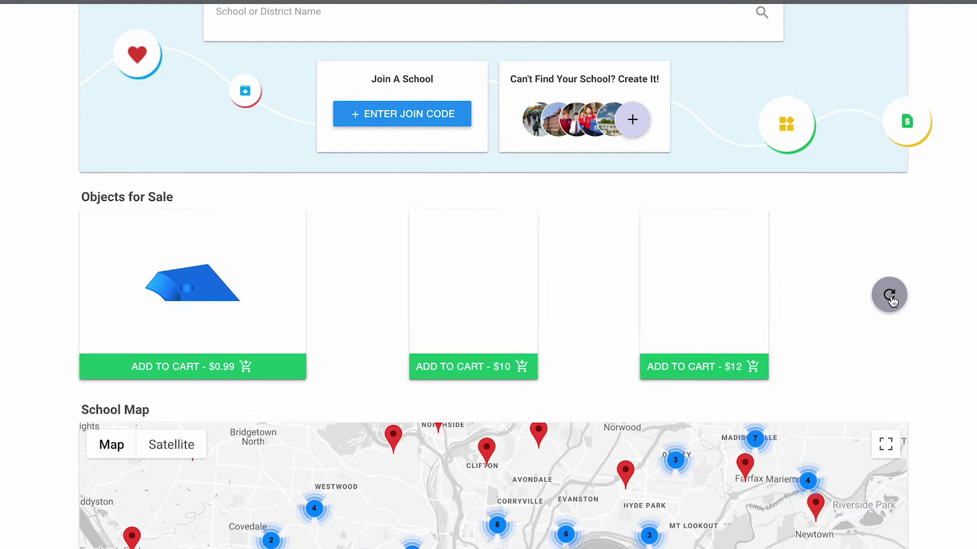
scroll(891, 300, "down", 5)
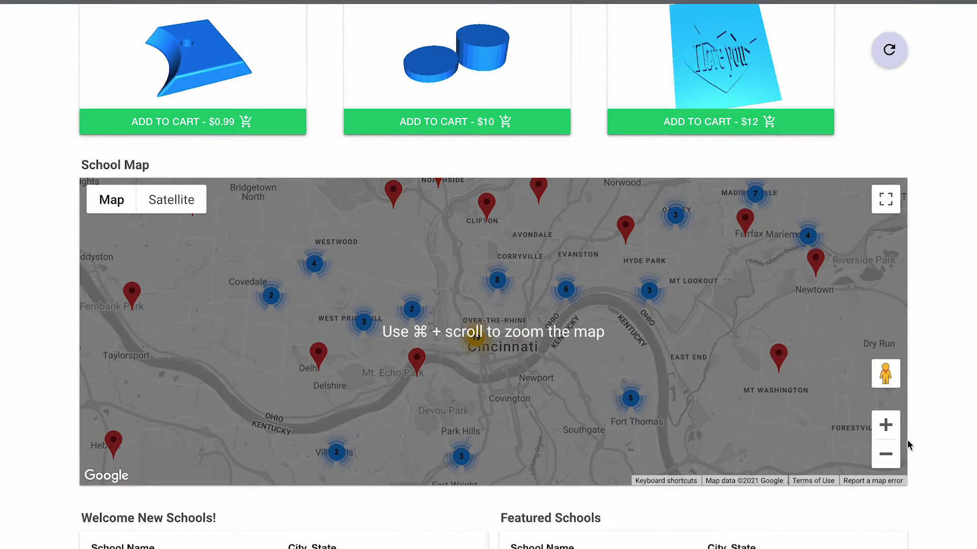
Zoom the School Map onto Over-the-Rhine, open Union Hall Academy, and view its Store tab.
left_click(885, 425)
left_click(885, 425)
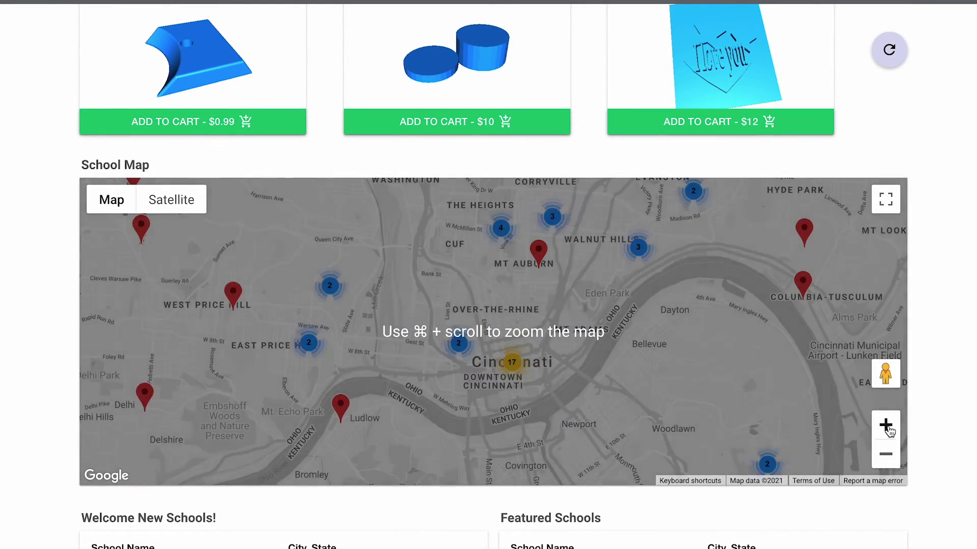
left_click(885, 425)
left_click(885, 425)
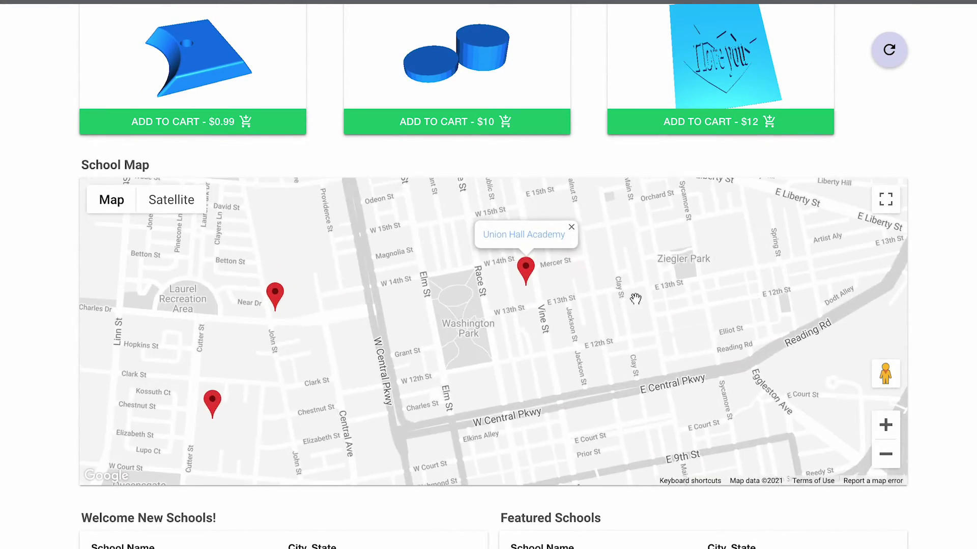
left_click(528, 236)
left_click(475, 134)
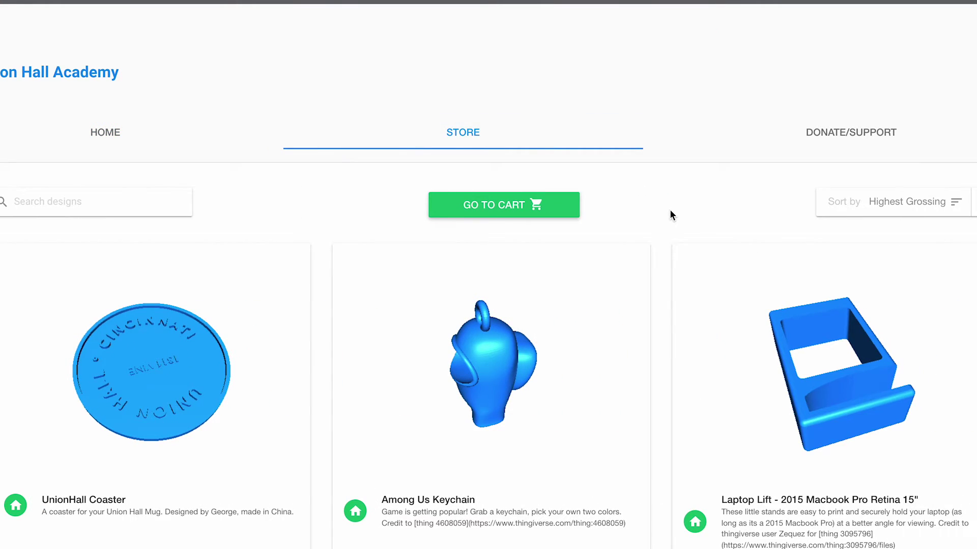
Scroll through the academy store's four designs down to the Money Clip card and back up.
scroll(669, 214, "down", 3)
scroll(669, 214, "down", 3)
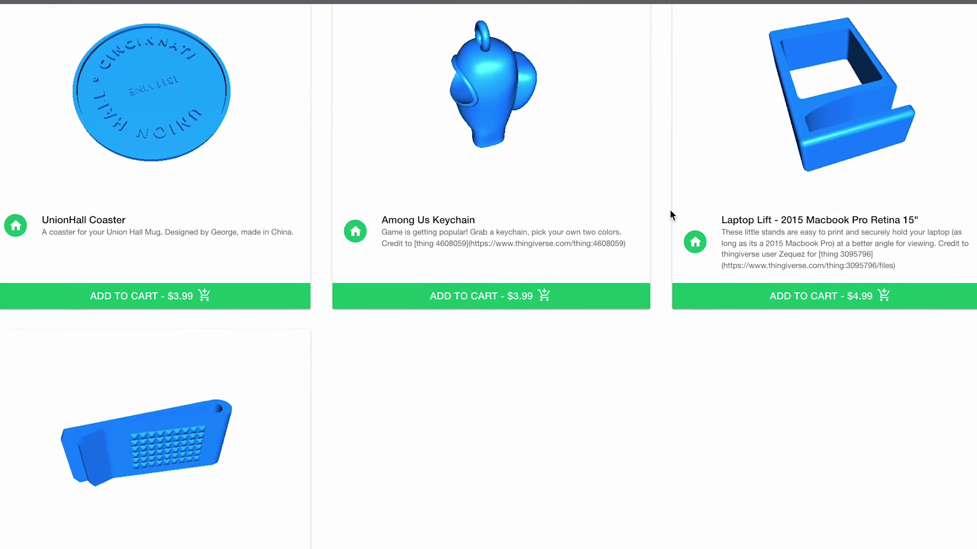
scroll(670, 214, "down", 3)
scroll(670, 214, "up", 9)
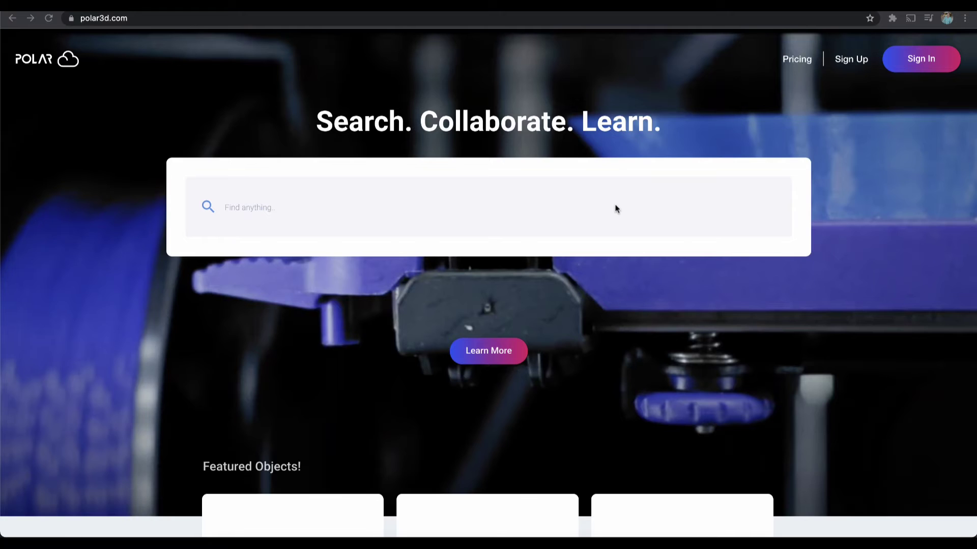
Browse the landing page's Featured Objects and Schools sections.
scroll(615, 208, "down", 10)
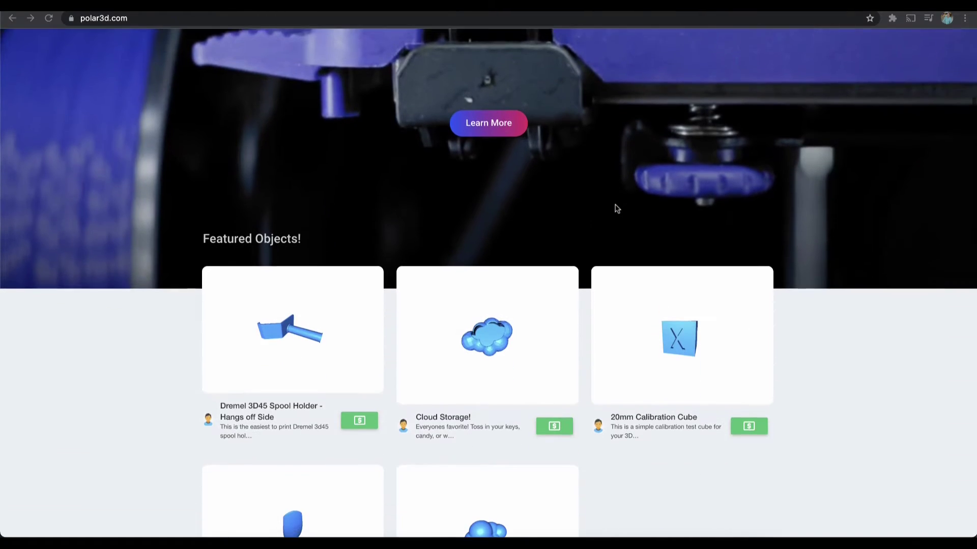
scroll(615, 208, "down", 7)
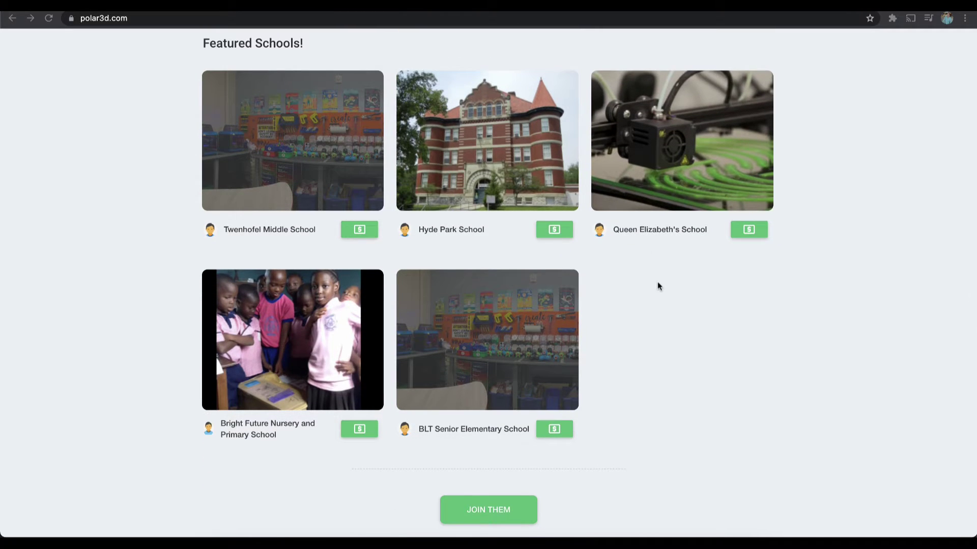
scroll(657, 281, "up", 17)
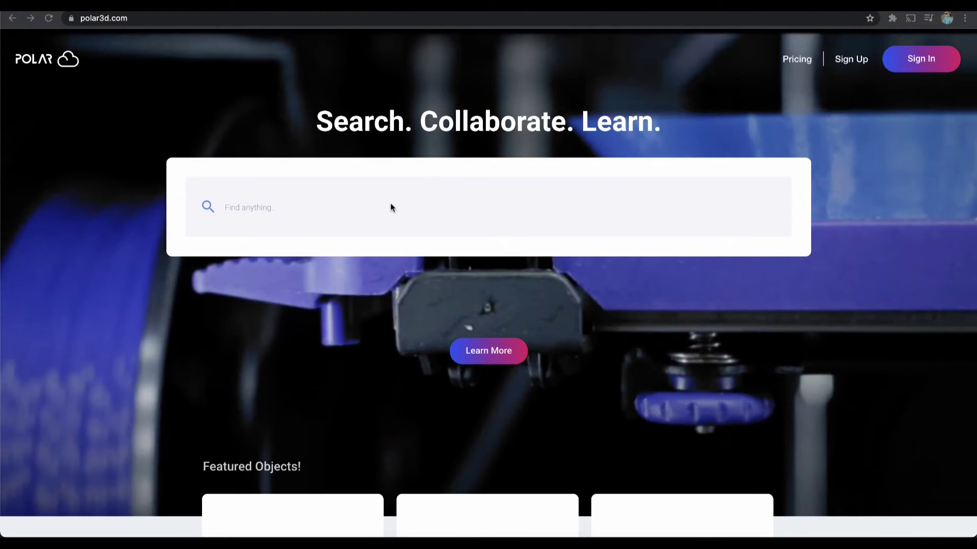
Search the site for 'swoop' and browse the Swoop mascot results like xX-SWOOP-Xx and Go Swoop.
left_click(352, 209)
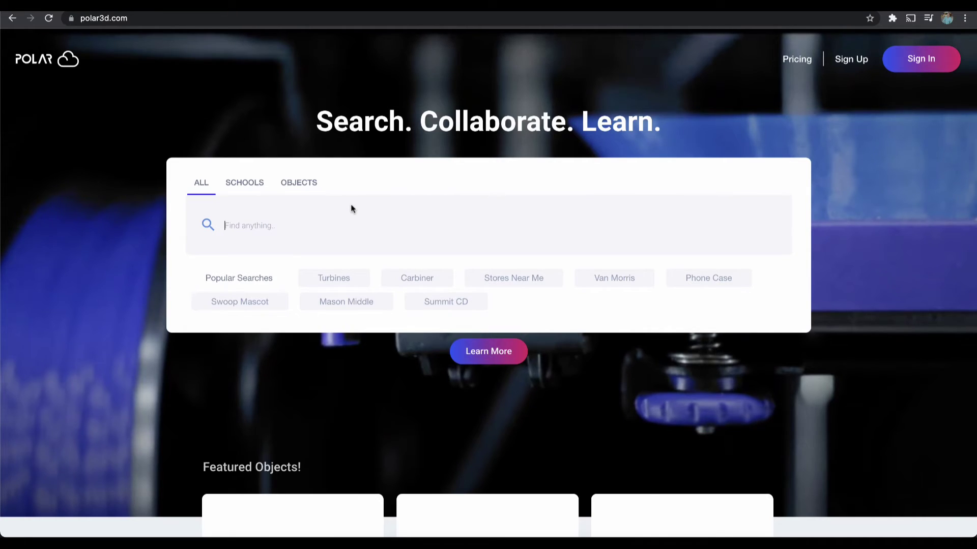
type("swoop")
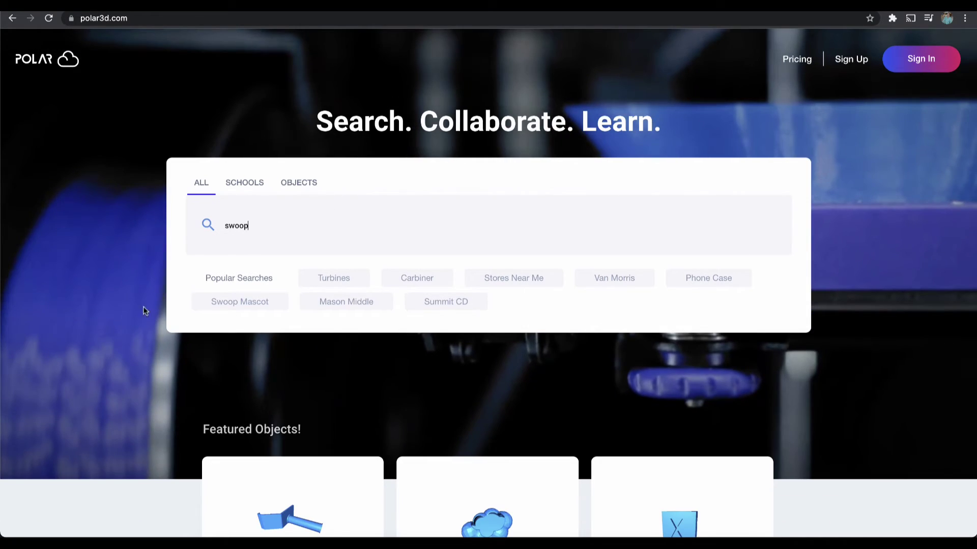
scroll(106, 333, "down", 4)
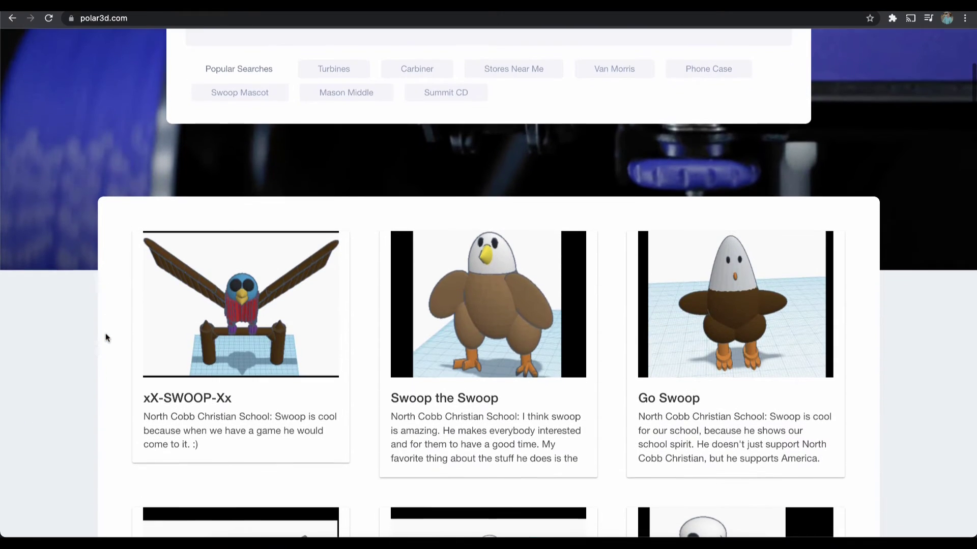
scroll(106, 334, "down", 2)
scroll(105, 335, "down", 2)
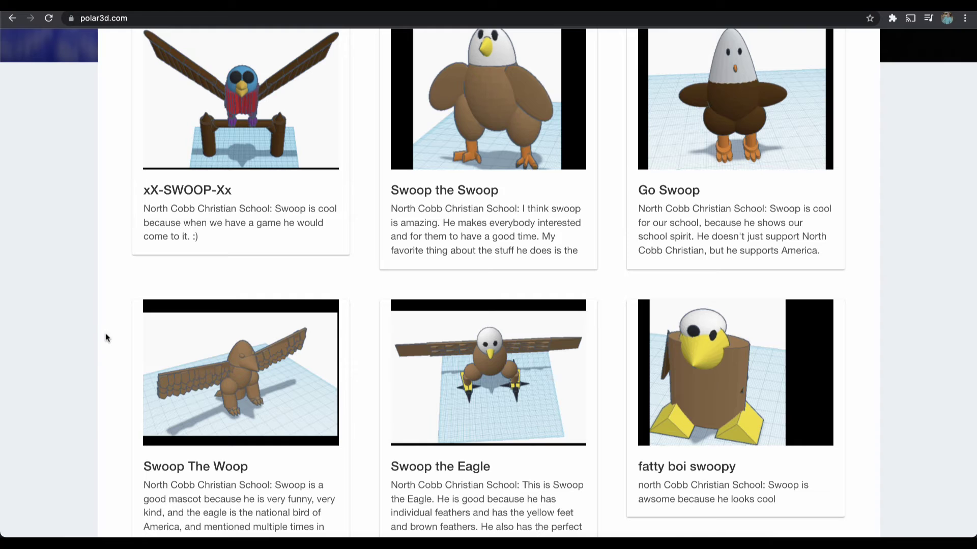
scroll(106, 338, "up", 3)
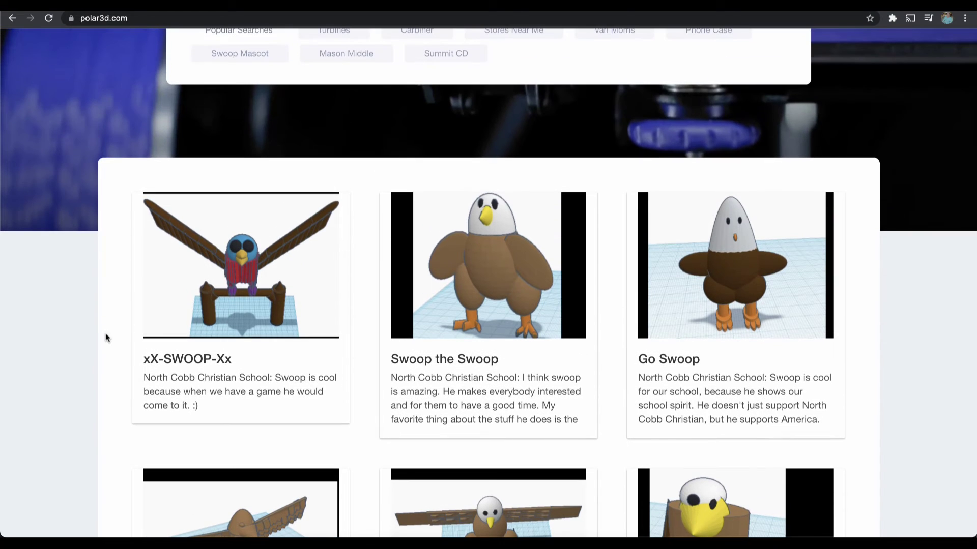
left_click(738, 249)
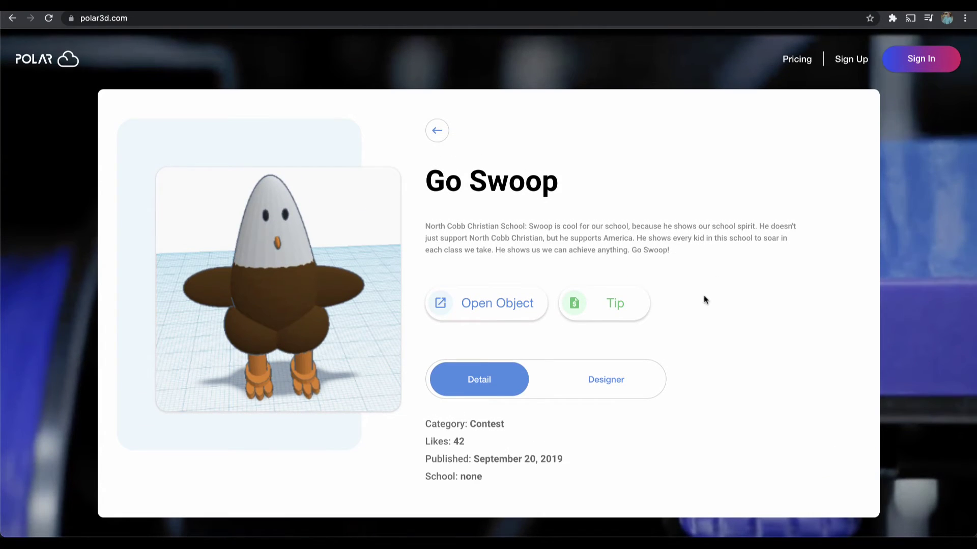
left_click(617, 378)
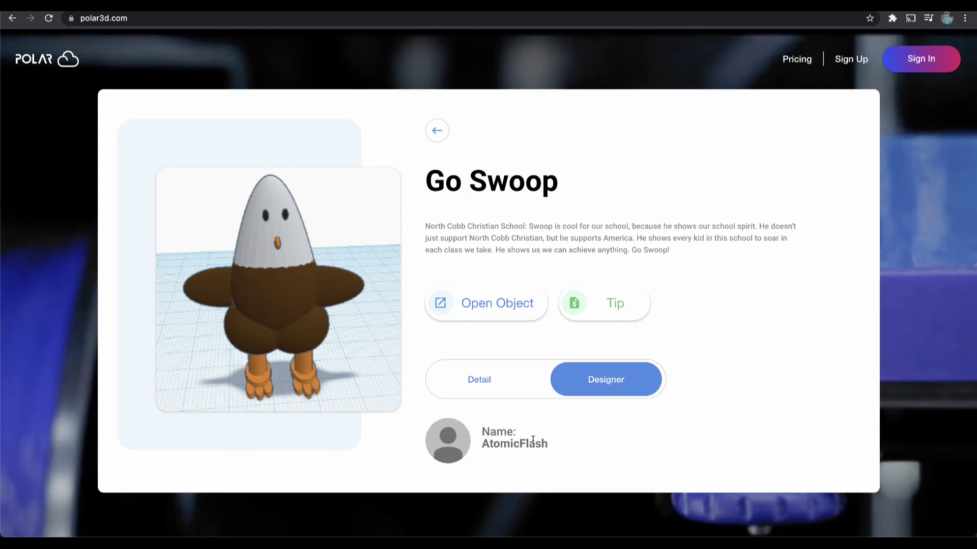
double_click(501, 446)
left_click(500, 446)
left_click(502, 389)
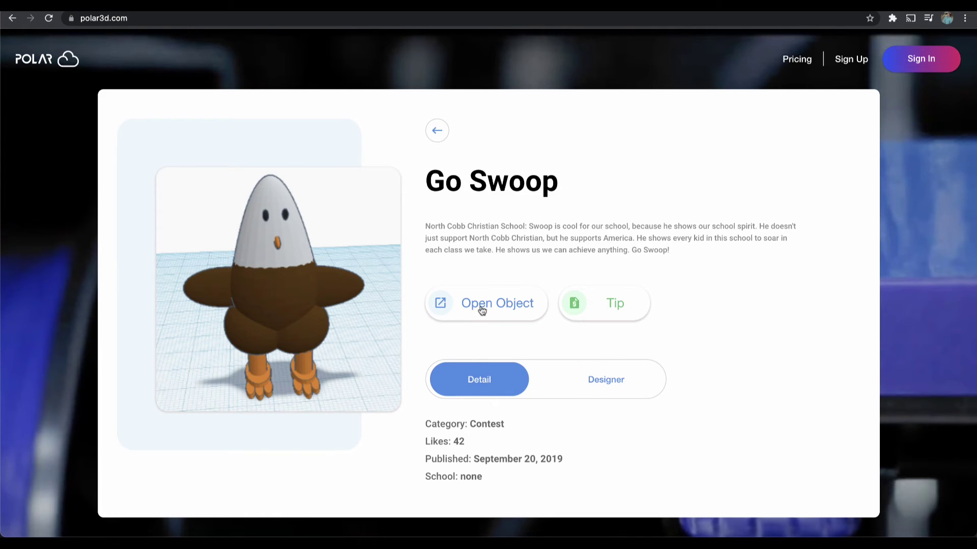
left_click(613, 305)
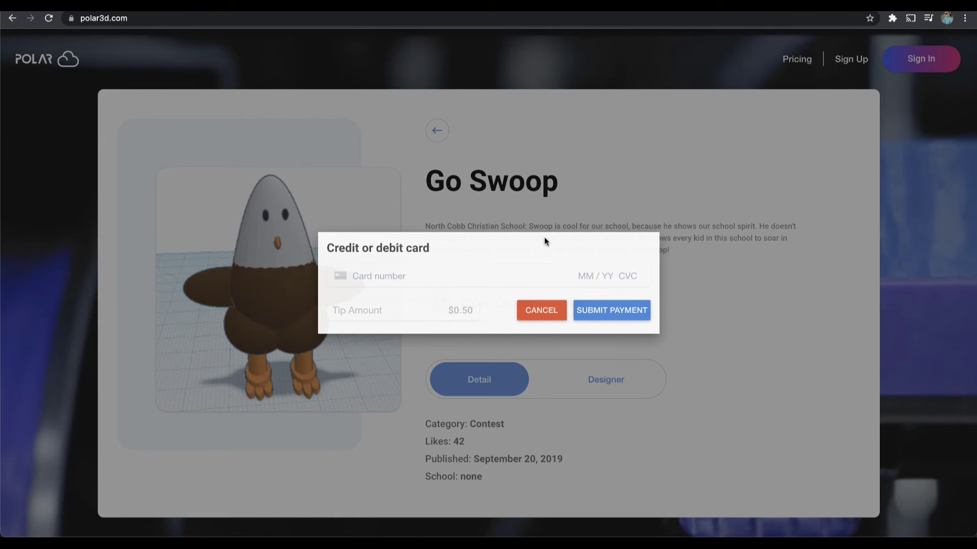
left_click(538, 309)
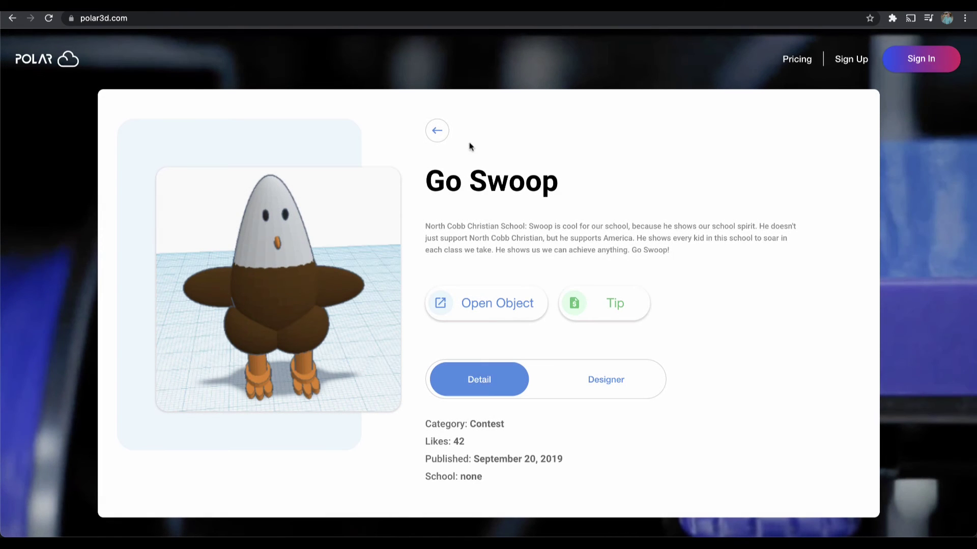
left_click(438, 127)
Search for 'union' and open the Union Hall Academy card from the school results.
left_click(361, 195)
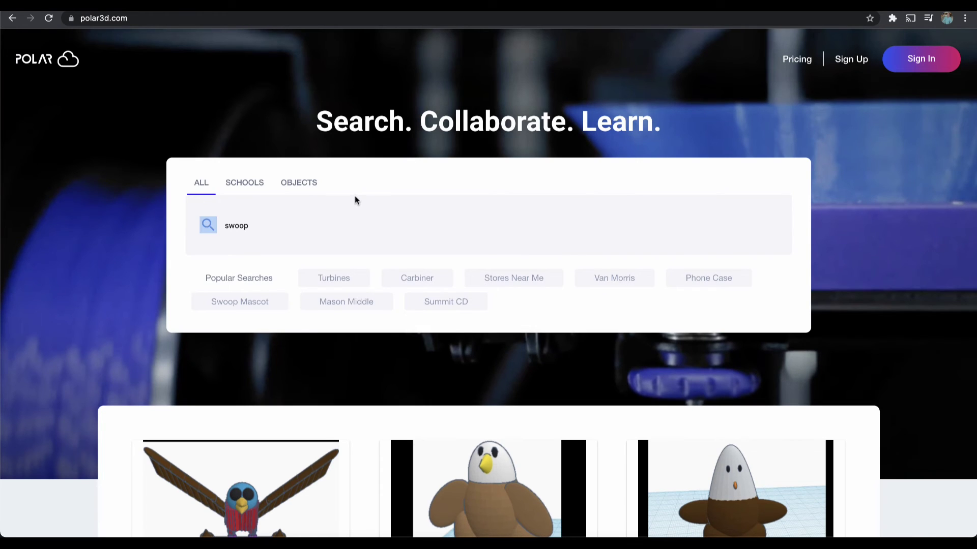
type("union")
scroll(254, 183, "down", 6)
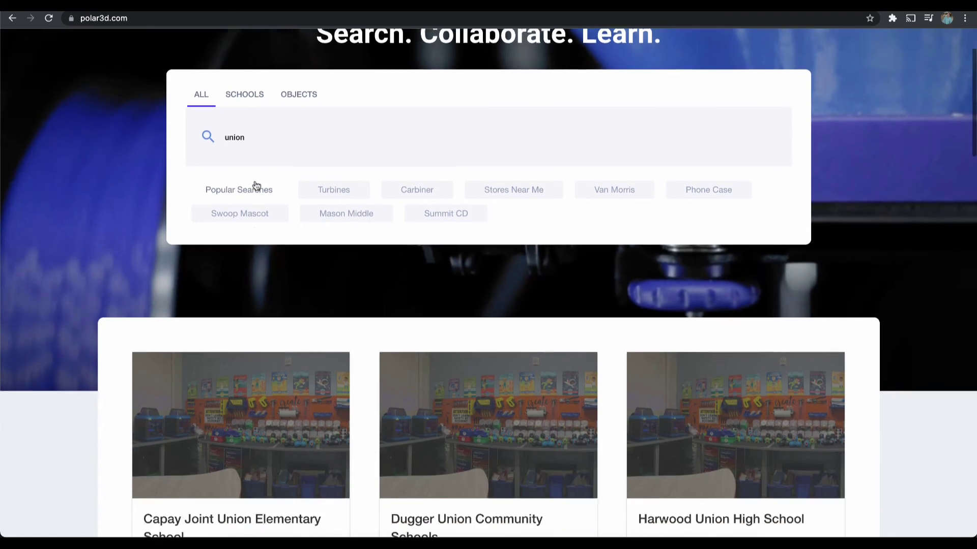
scroll(255, 184, "down", 10)
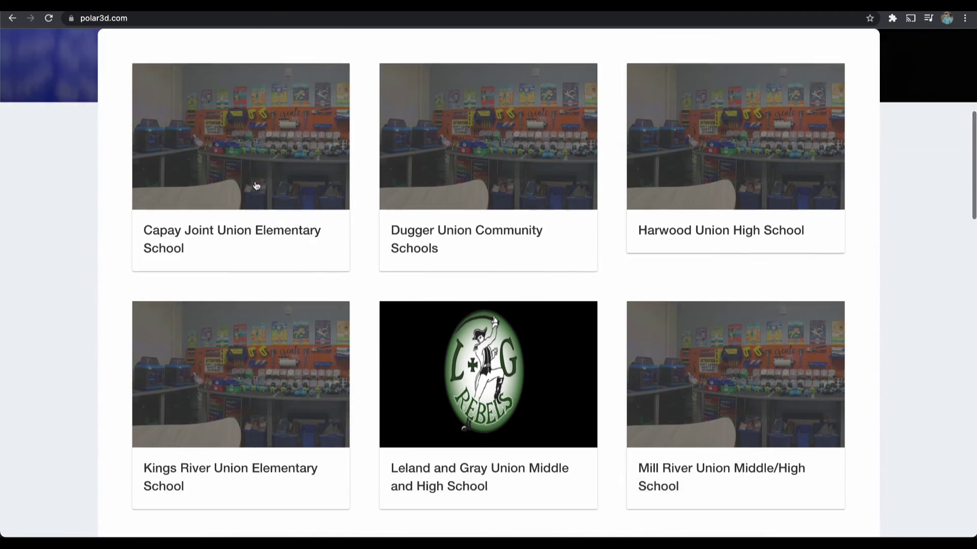
scroll(256, 185, "down", 1)
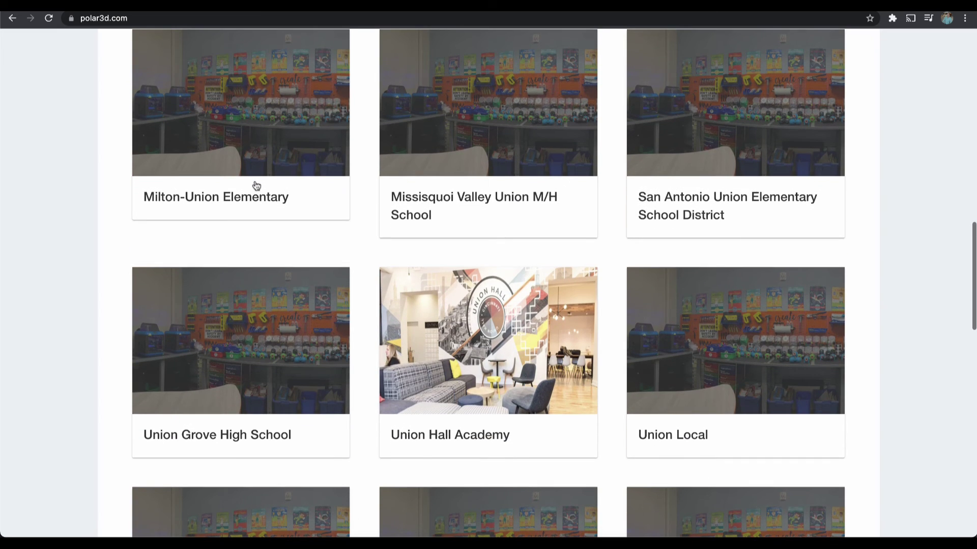
left_click(456, 321)
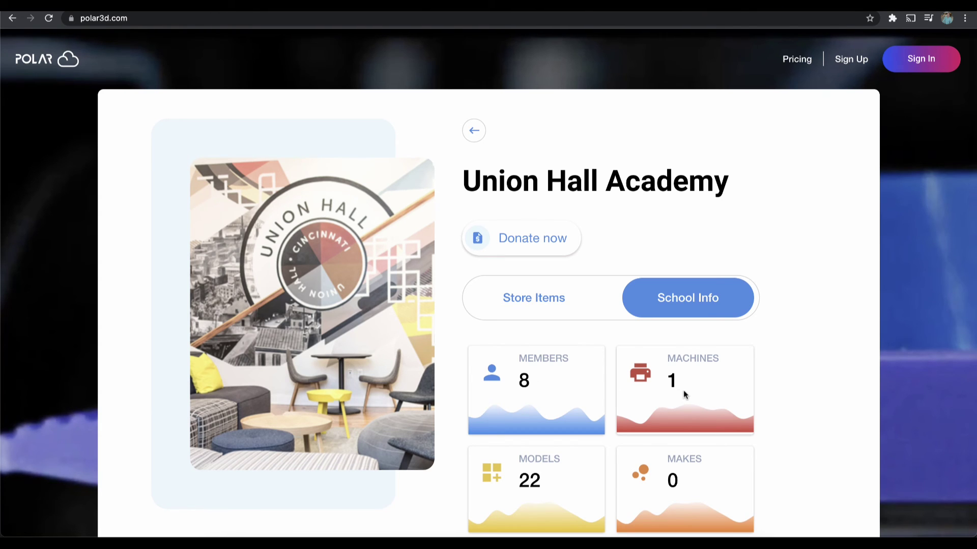
Confirm the Money Clip appears in Union Hall Academy's Store Items, then open the $25 donation form.
scroll(682, 389, "down", 3)
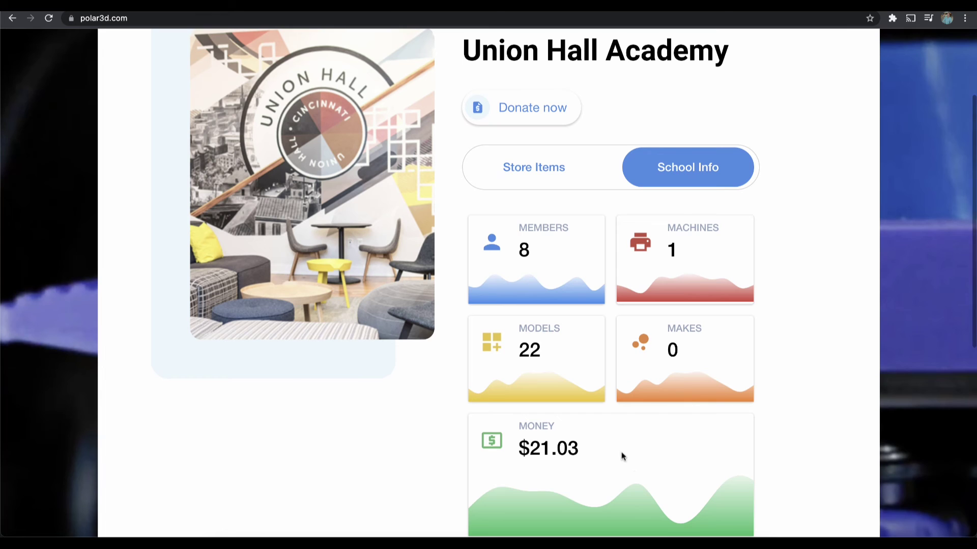
scroll(606, 468, "up", 3)
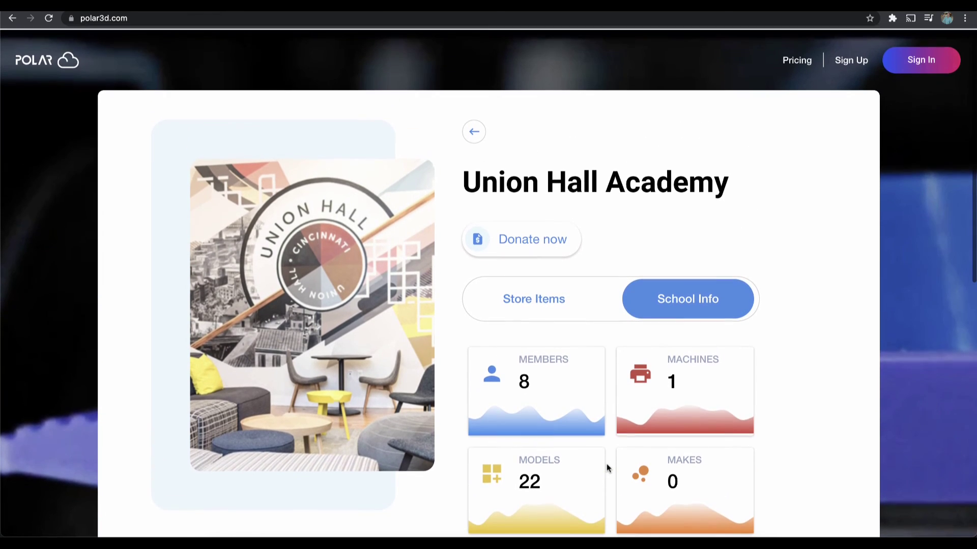
left_click(567, 312)
scroll(606, 337, "down", 4)
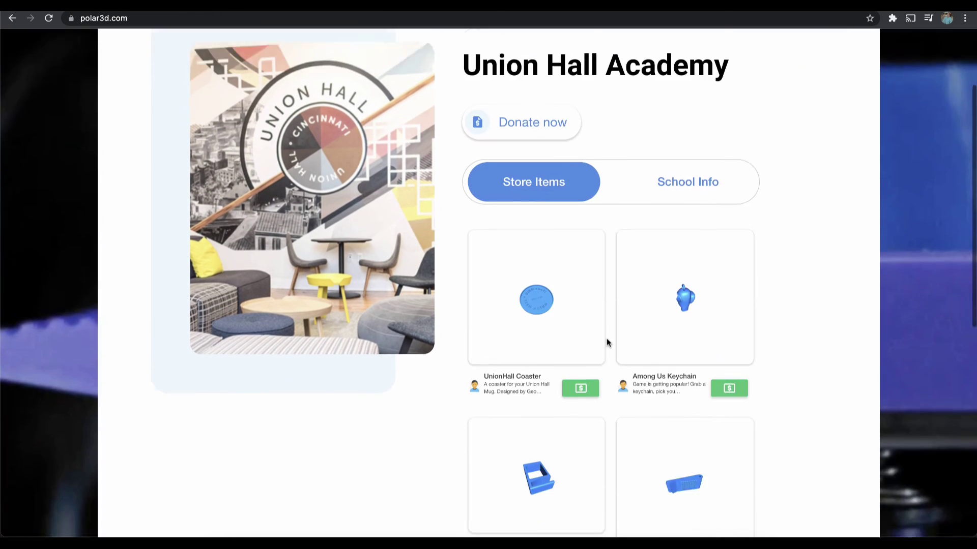
scroll(606, 338, "down", 2)
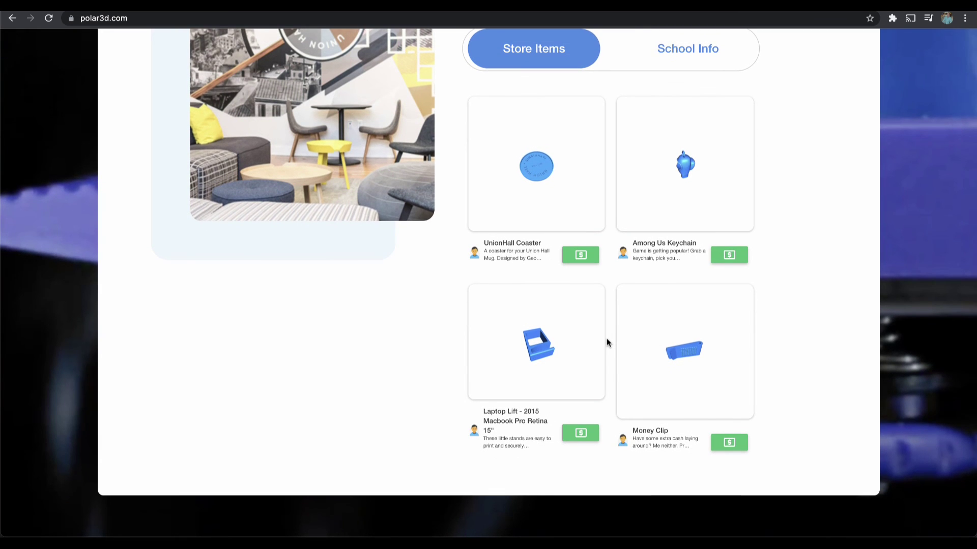
scroll(606, 338, "up", 5)
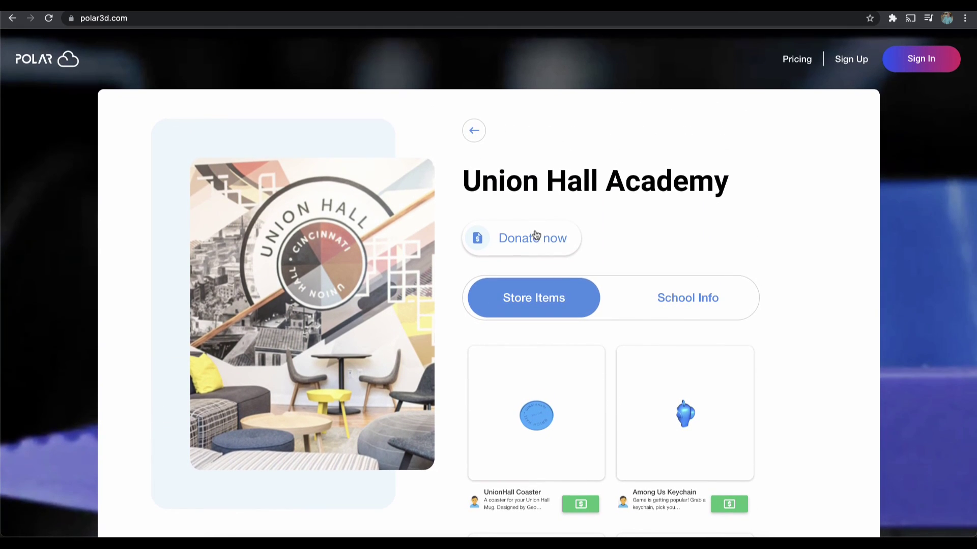
left_click(533, 239)
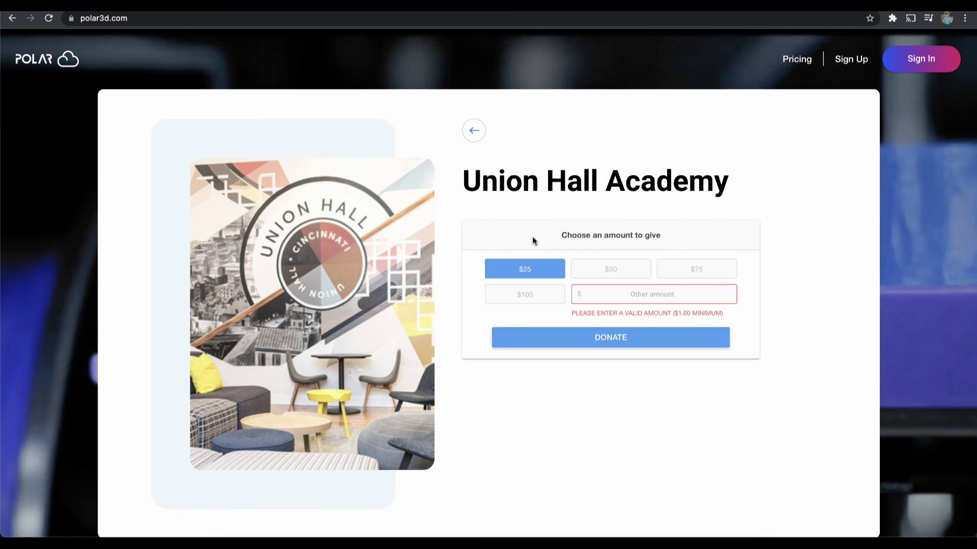